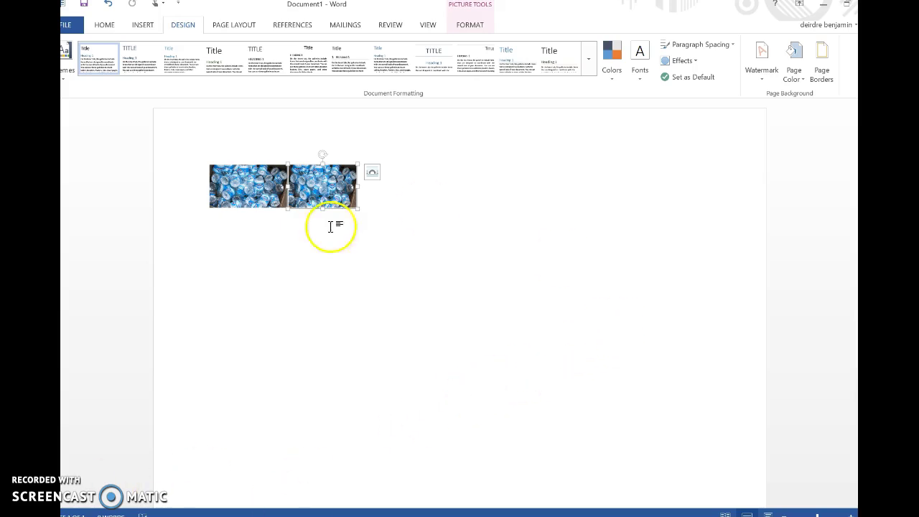
Switch the page orientation to Landscape from the Page Layout tab's Orientation menu.
click(147, 29)
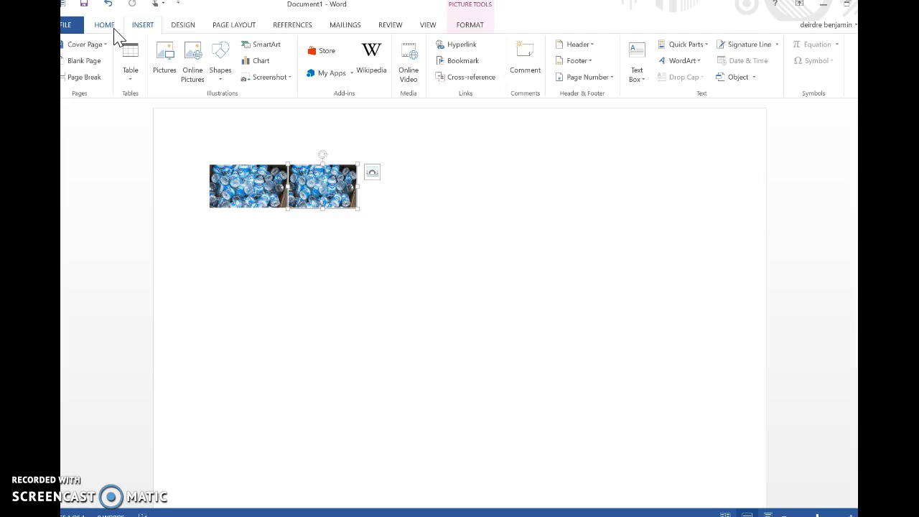
click(244, 29)
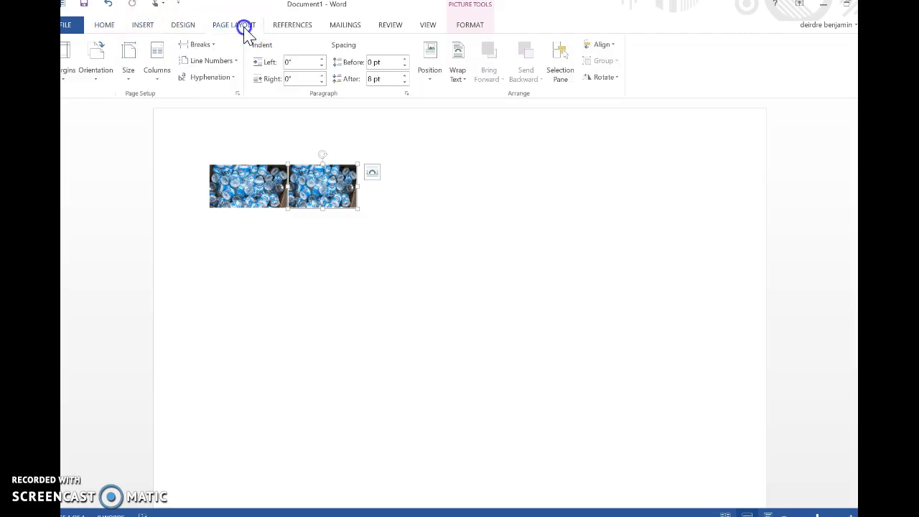
click(100, 82)
click(112, 136)
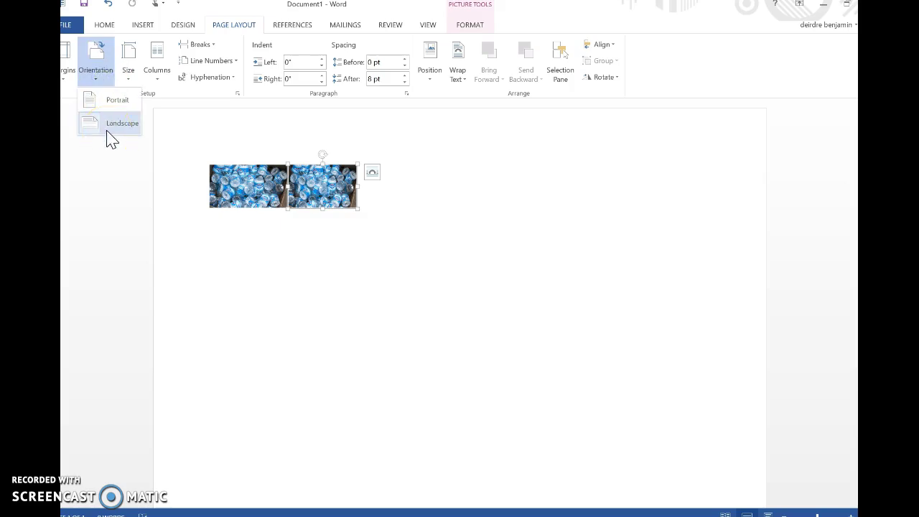
click(107, 131)
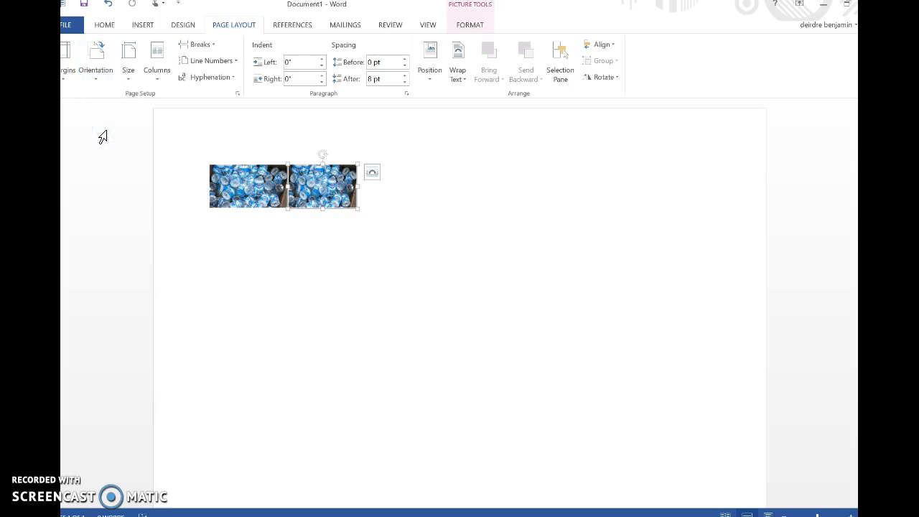
click(99, 153)
click(116, 23)
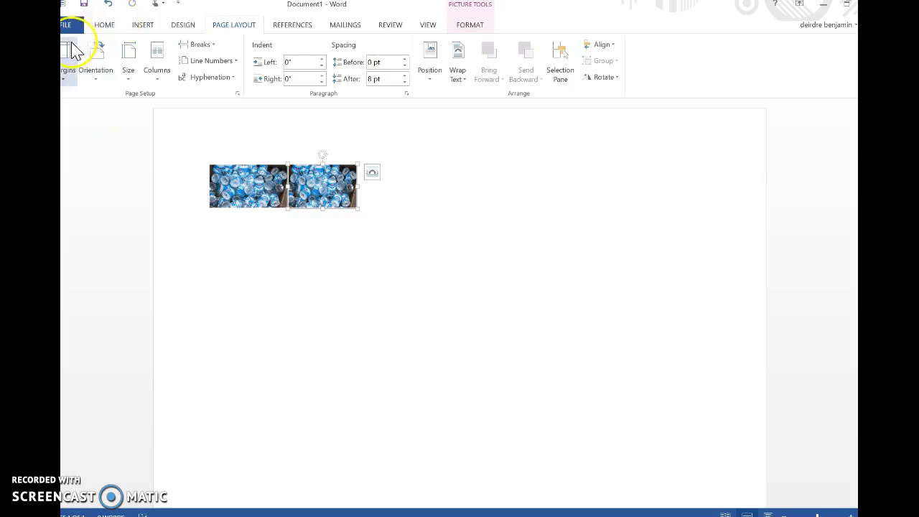
click(81, 22)
click(154, 27)
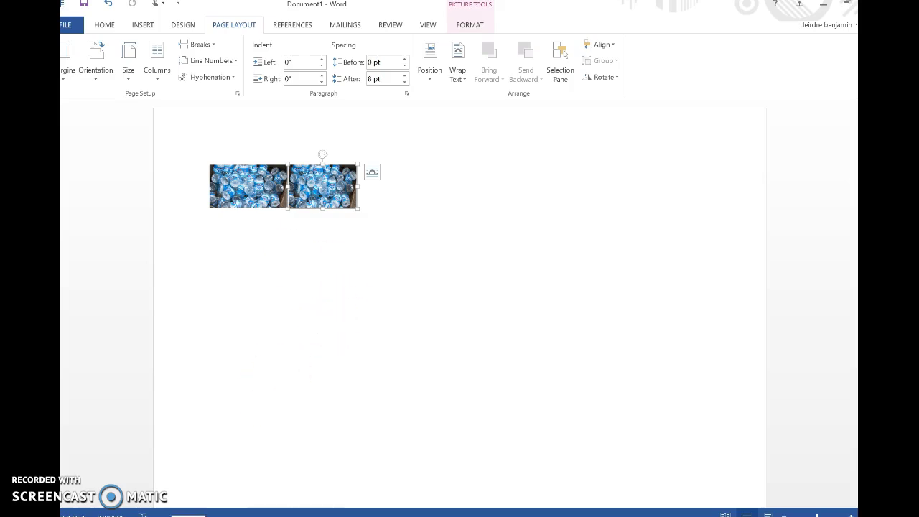
Bring Edge forward and run a web search for 'plastic bottles'.
key(super+Tab)
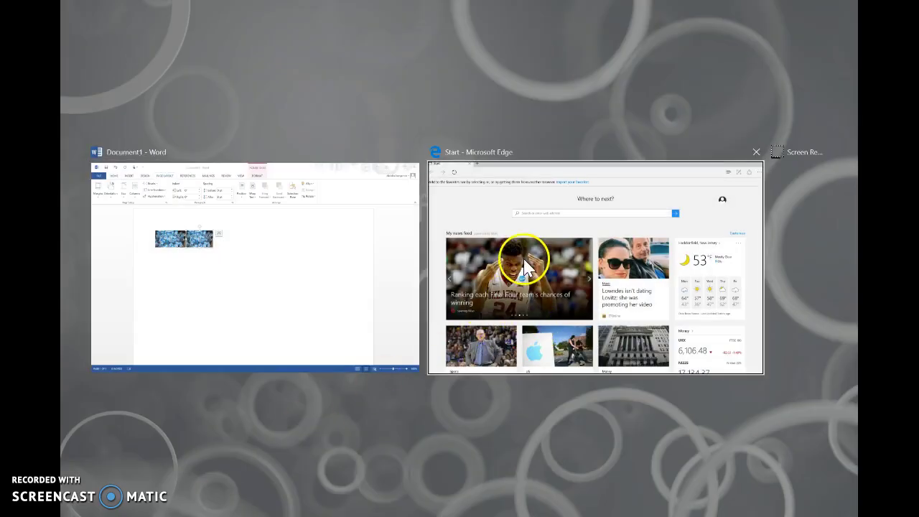
click(471, 210)
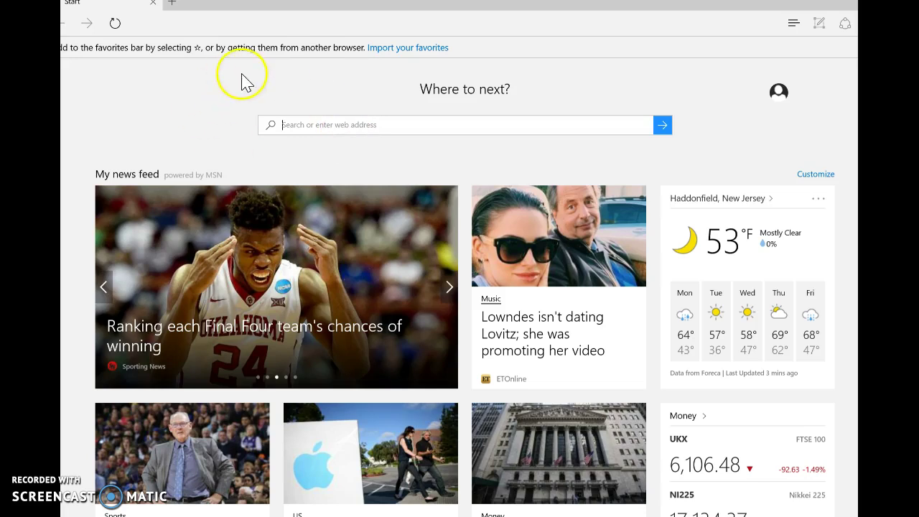
click(314, 126)
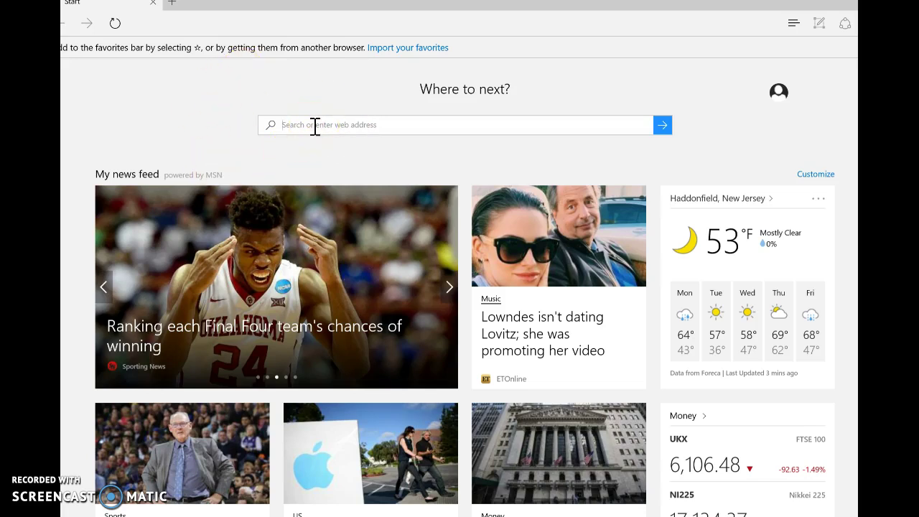
right_click(314, 127)
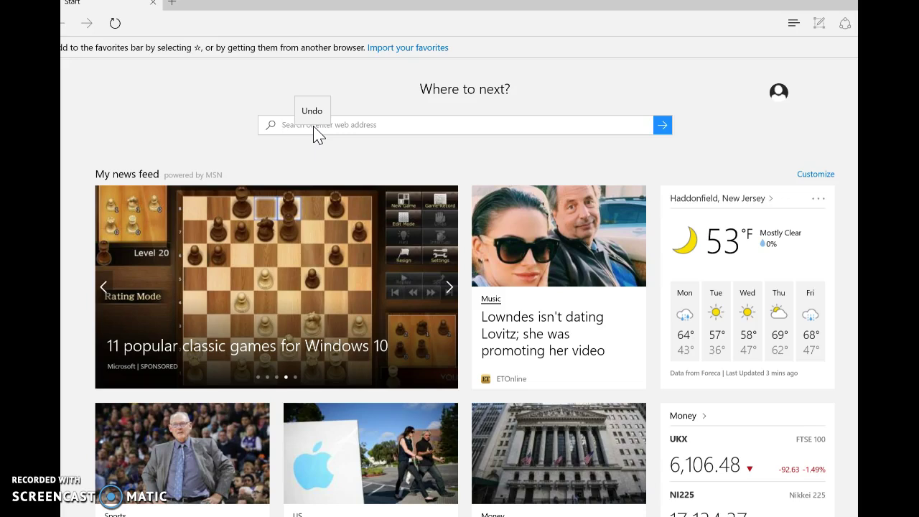
click(315, 125)
text(plastic)
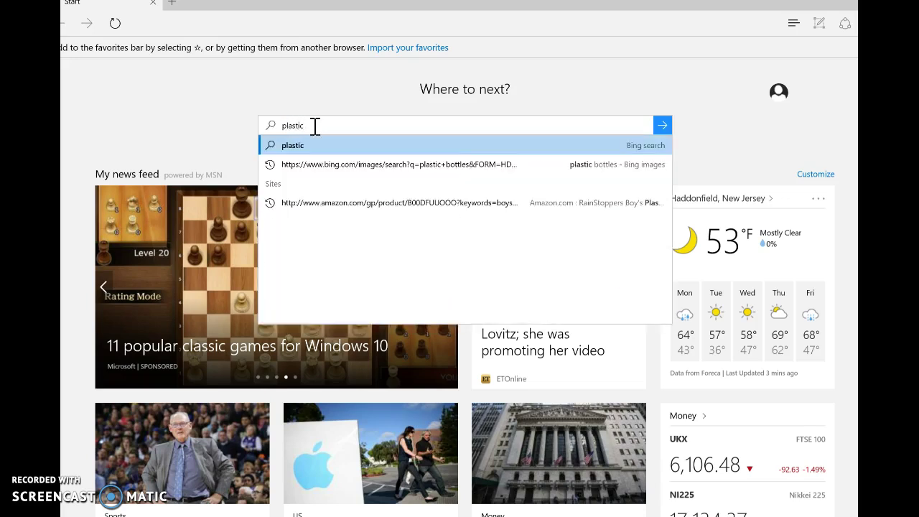
text( bott)
key(Return)
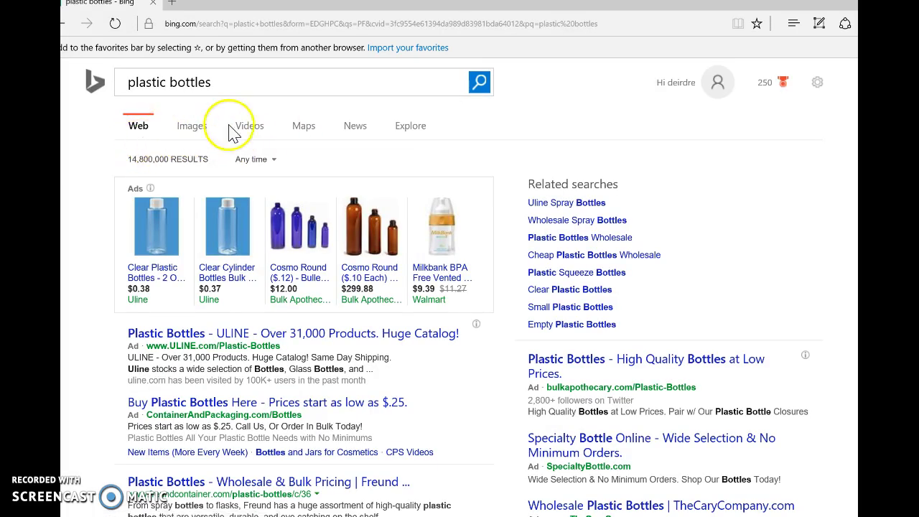
Switch to the Images results for plastic bottles and browse the top of the grid.
click(190, 127)
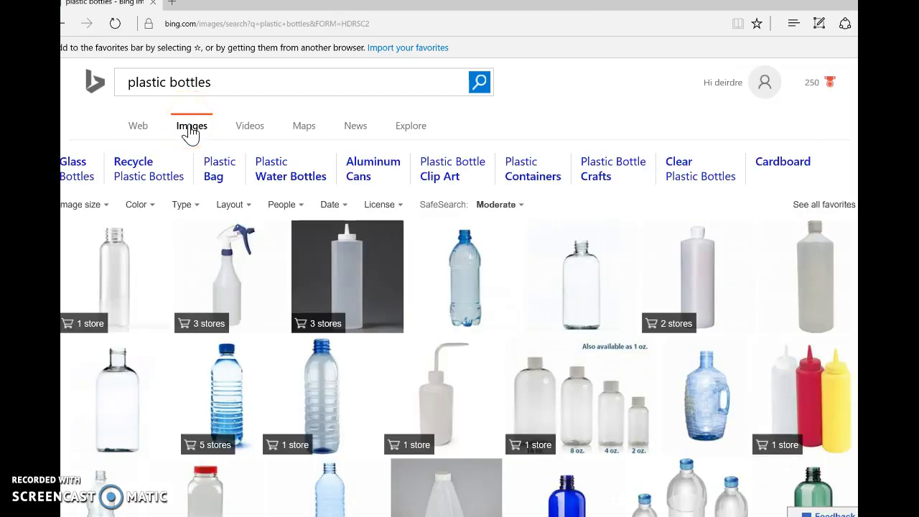
scroll(190, 132, down, 10)
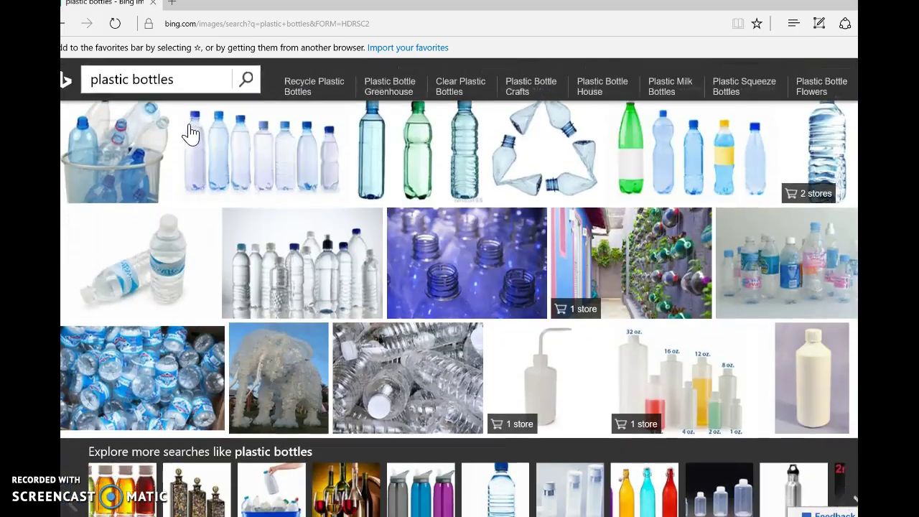
scroll(190, 133, down, 1)
scroll(190, 133, up, 2)
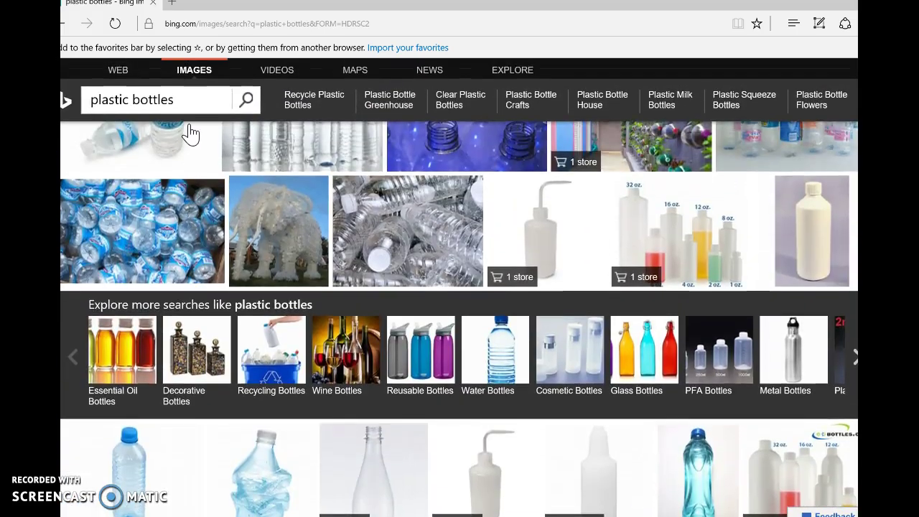
scroll(190, 133, down, 2)
scroll(190, 134, up, 3)
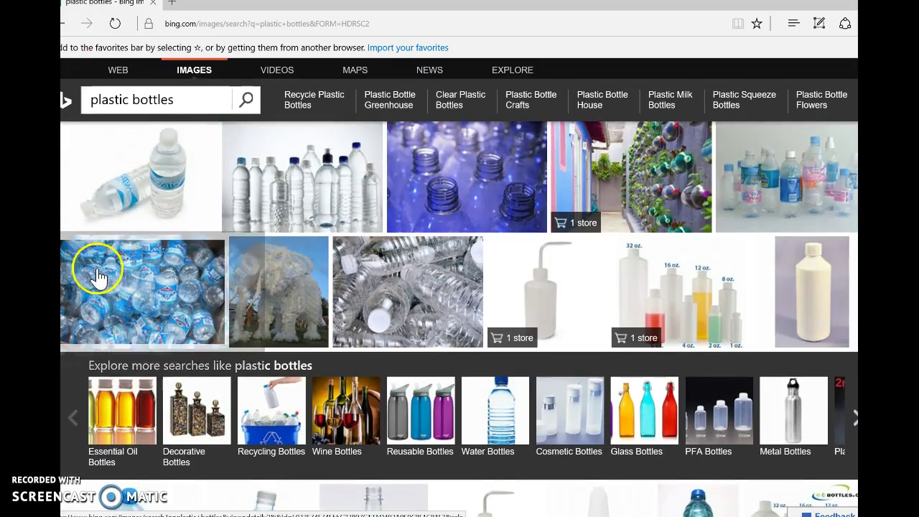
mouse_move(85, 267)
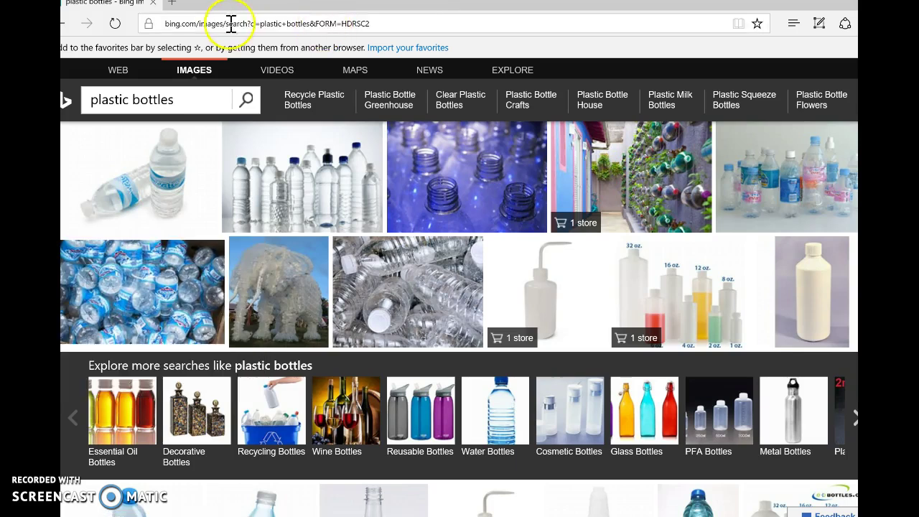
click(198, 308)
Scroll further down the image grid to reach the box-of-water-bottles photo preview.
scroll(198, 307, down, 8)
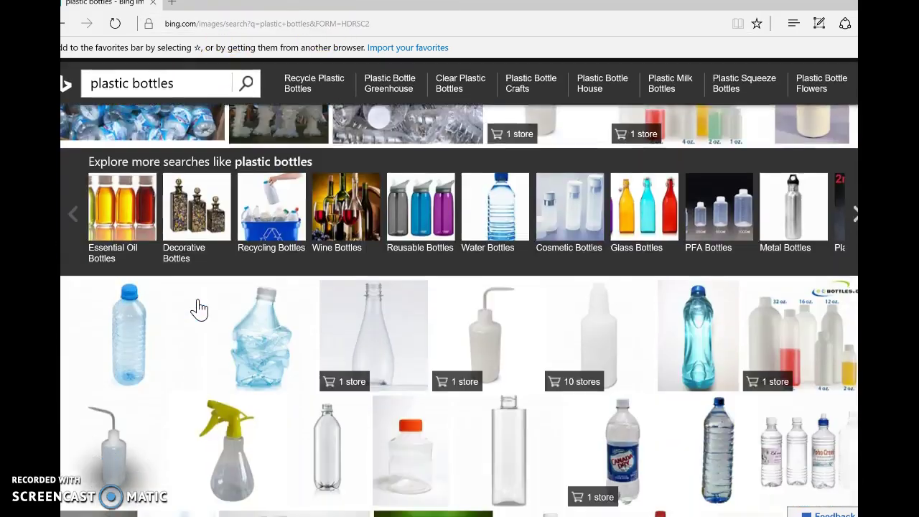
scroll(198, 307, down, 2)
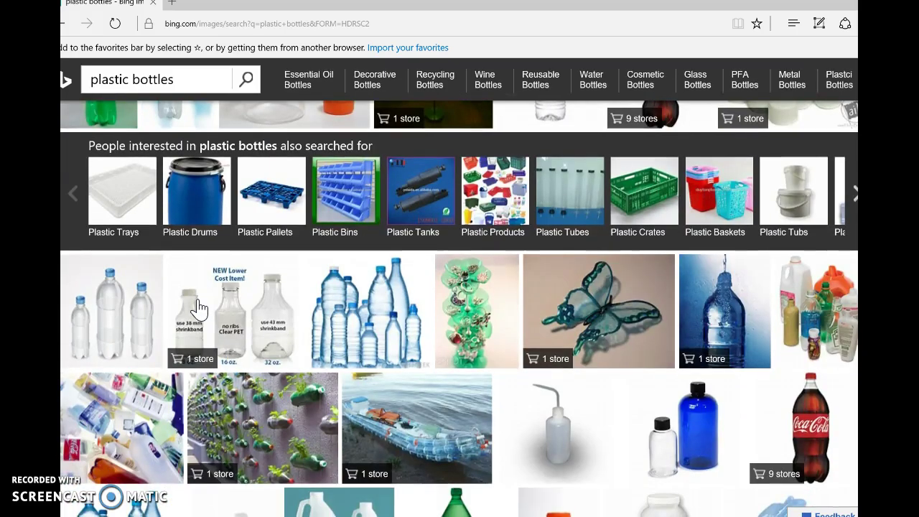
mouse_move(377, 349)
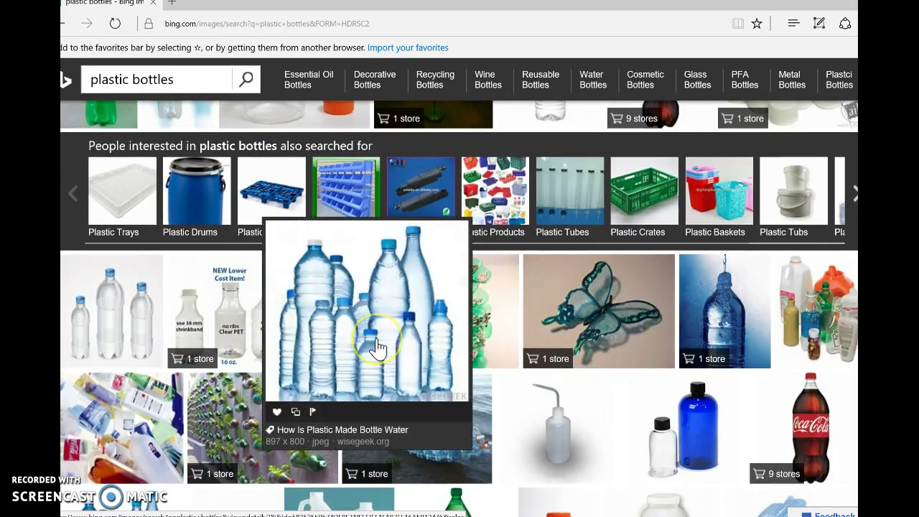
scroll(642, 374, down, 8)
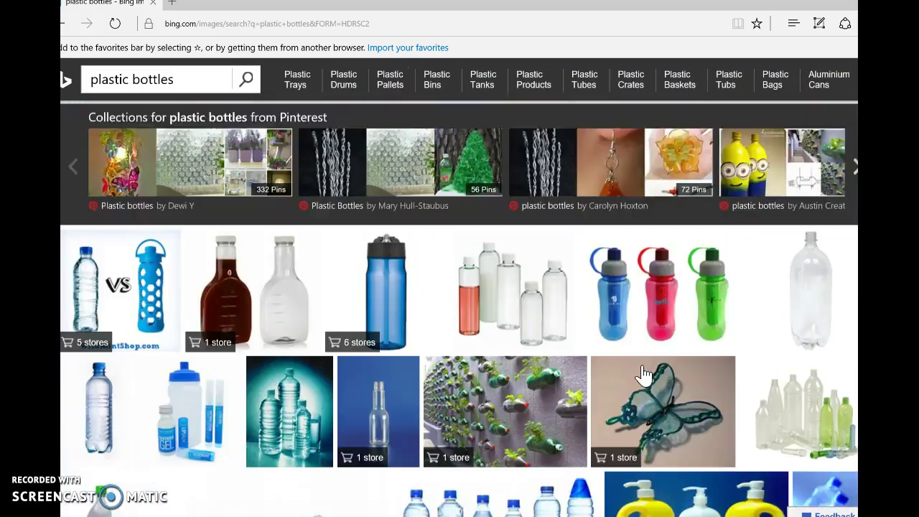
scroll(644, 375, down, 5)
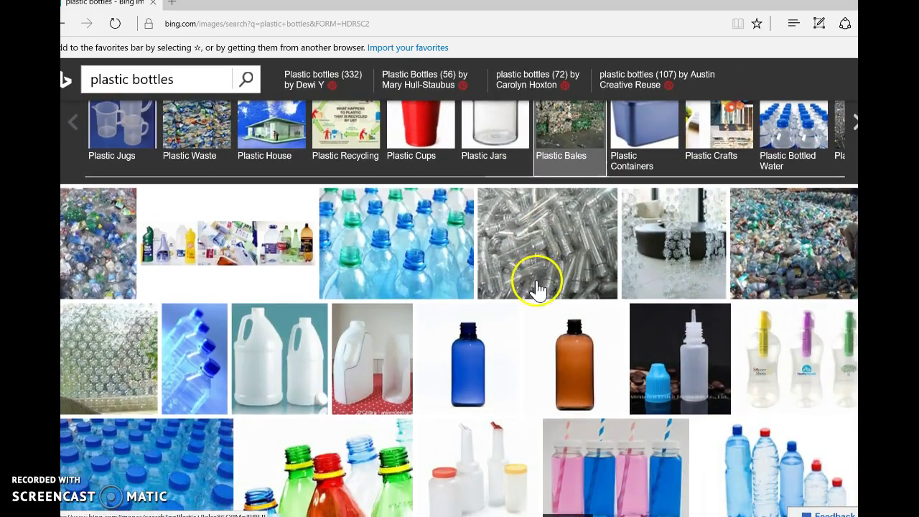
mouse_move(127, 434)
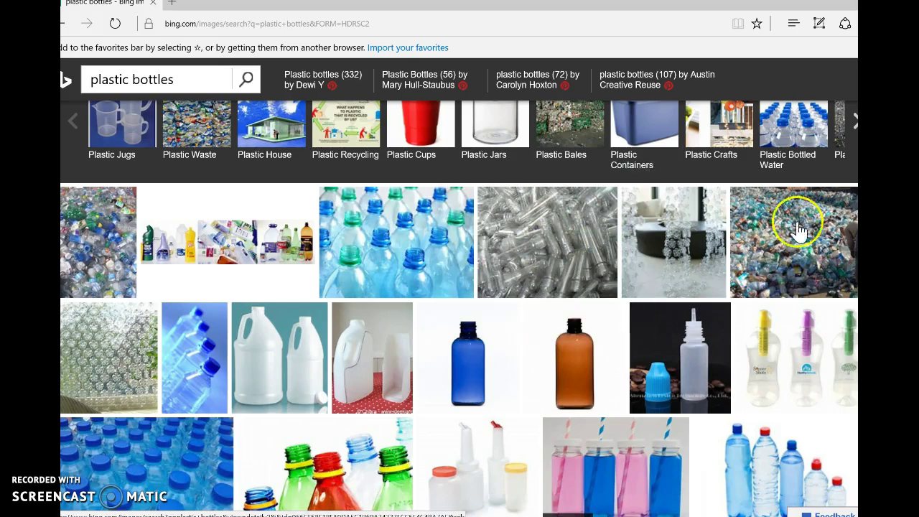
mouse_move(808, 248)
scroll(808, 248, down, 6)
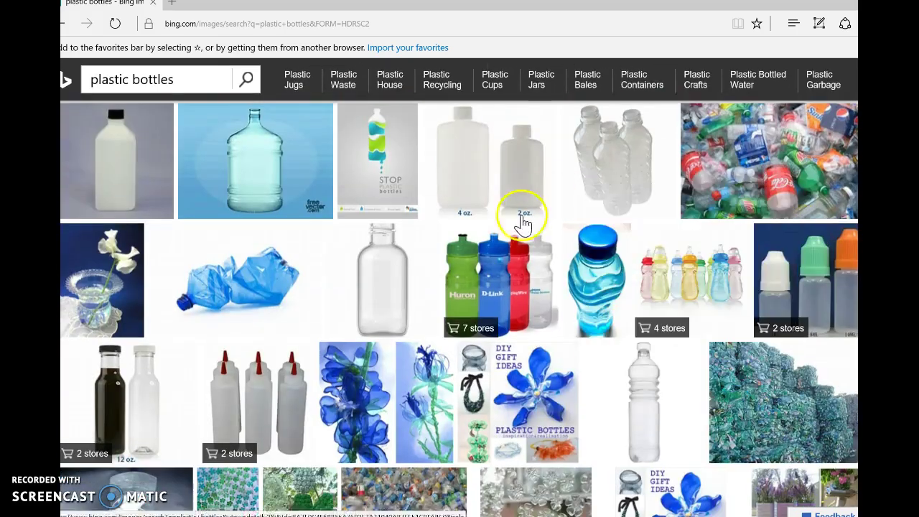
scroll(451, 351, down, 1)
scroll(450, 350, down, 3)
mouse_move(421, 287)
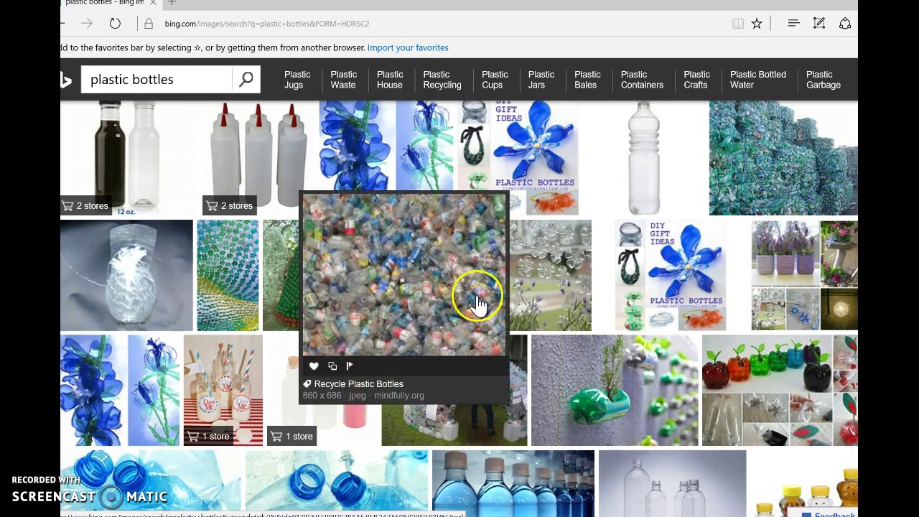
scroll(608, 352, down, 6)
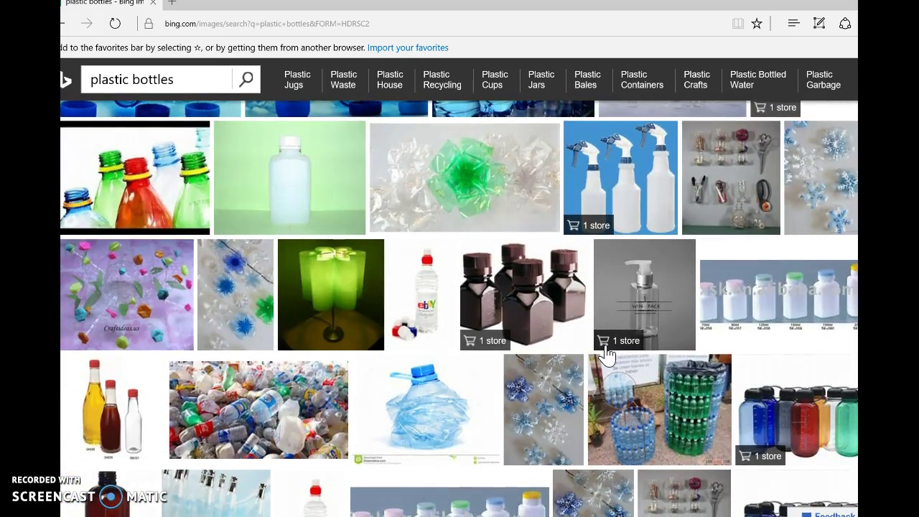
scroll(608, 352, down, 5)
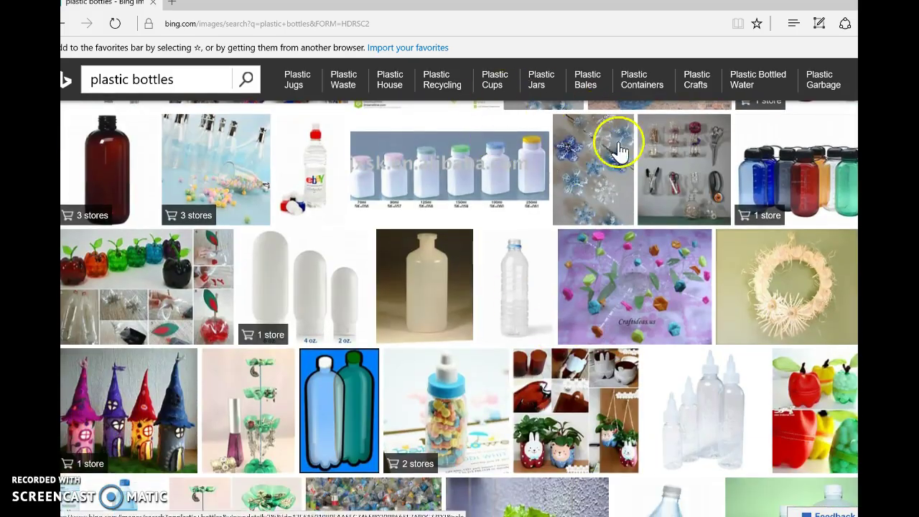
scroll(433, 287, up, 5)
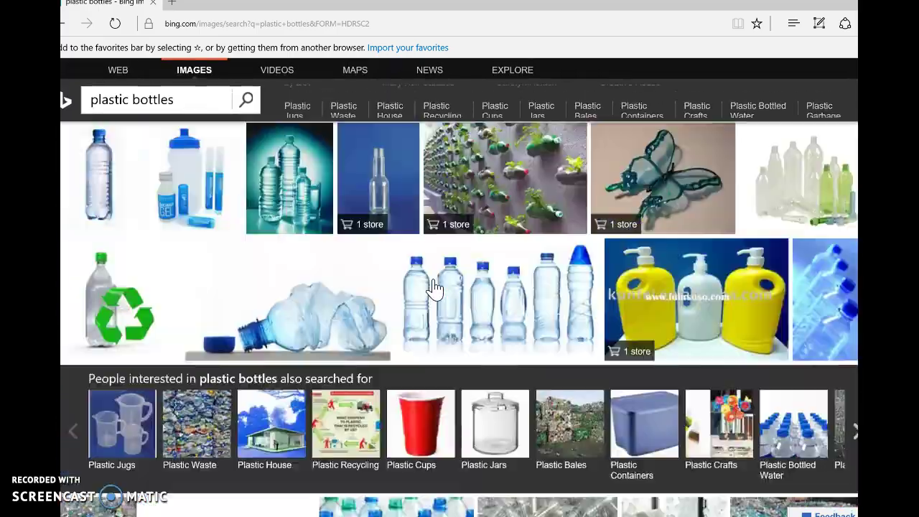
scroll(297, 303, down, 4)
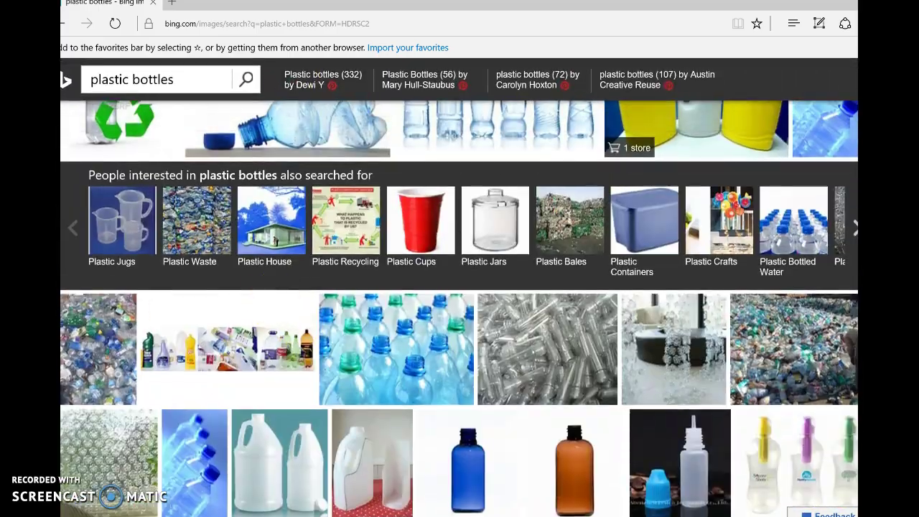
scroll(247, 323, down, 3)
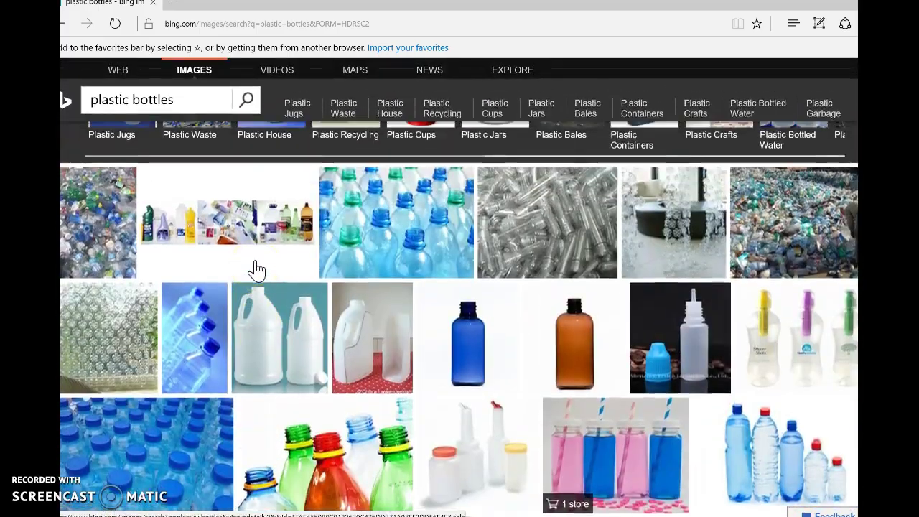
scroll(257, 271, down, 5)
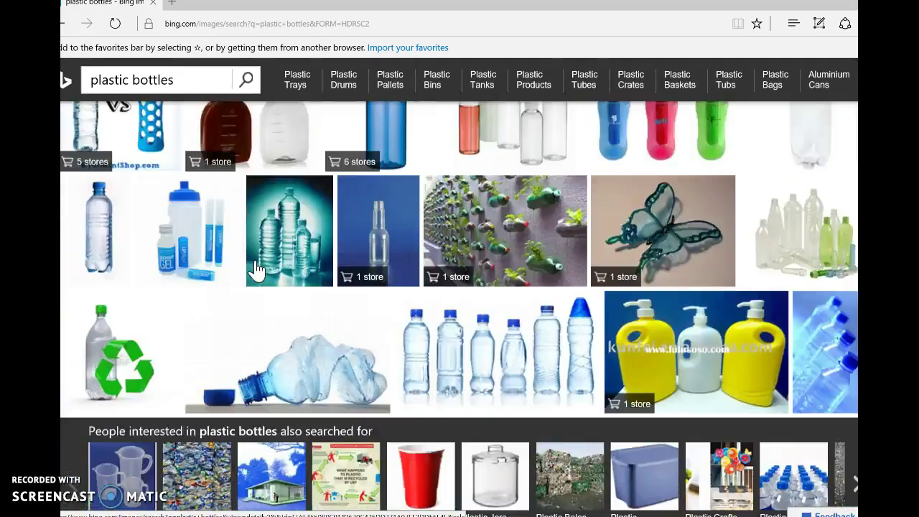
scroll(257, 271, up, 5)
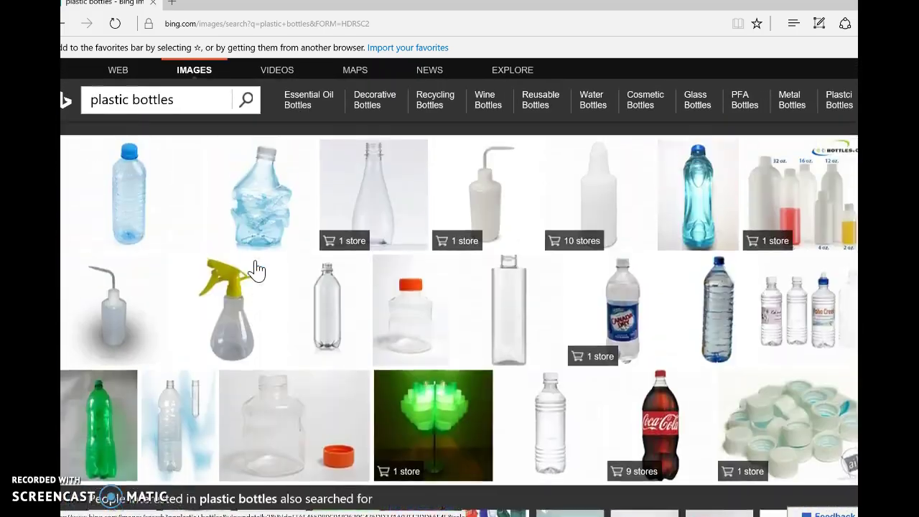
scroll(258, 270, down, 5)
right_click(168, 338)
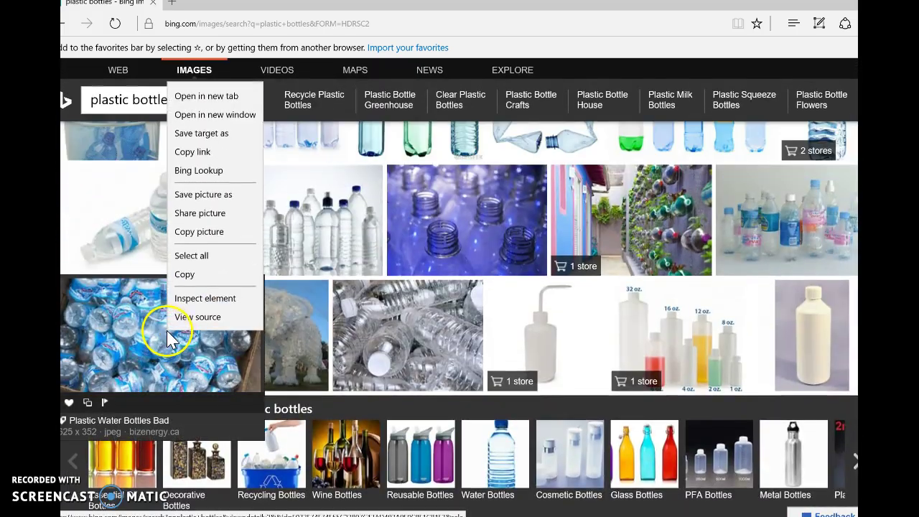
click(210, 201)
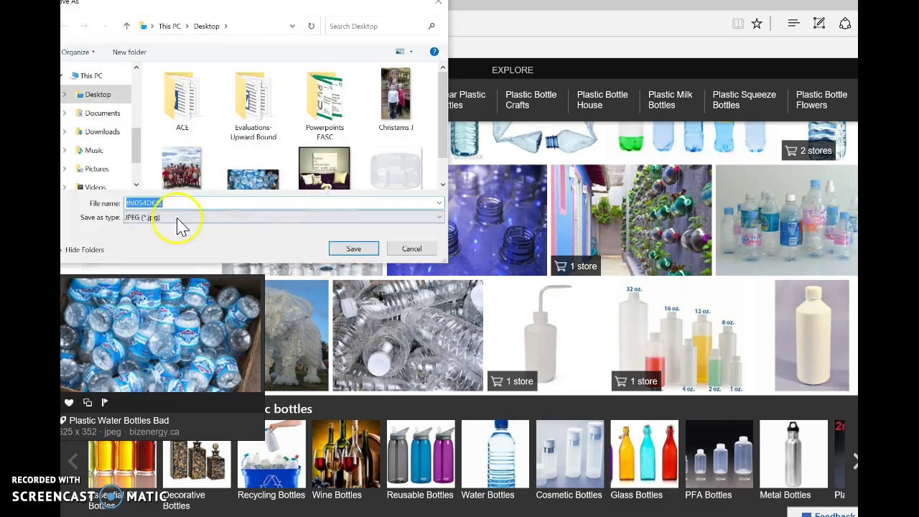
click(247, 184)
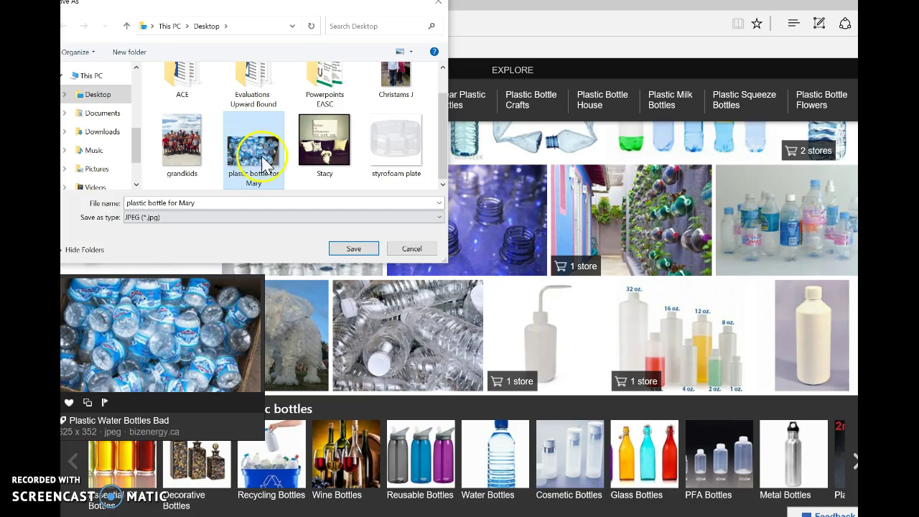
click(412, 249)
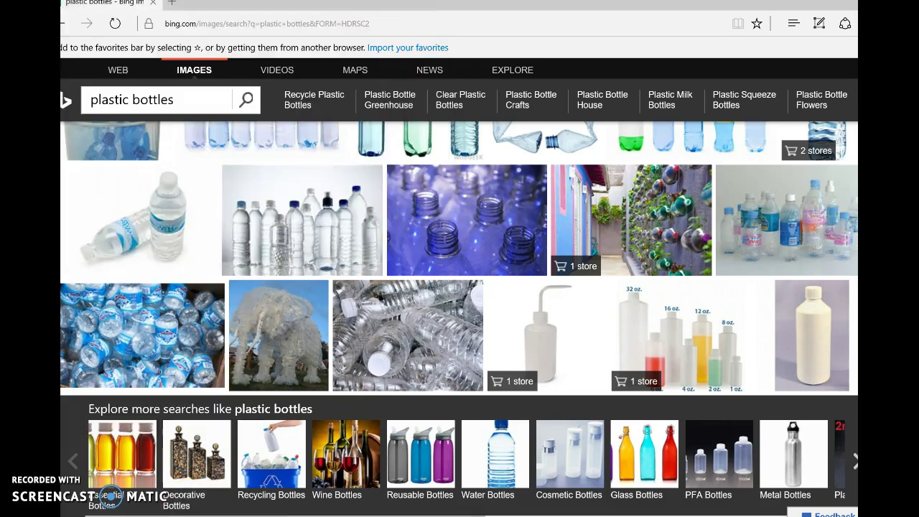
key(super+Tab)
Back in Word, insert the plastic bottle photo saved on the Desktop.
click(501, 395)
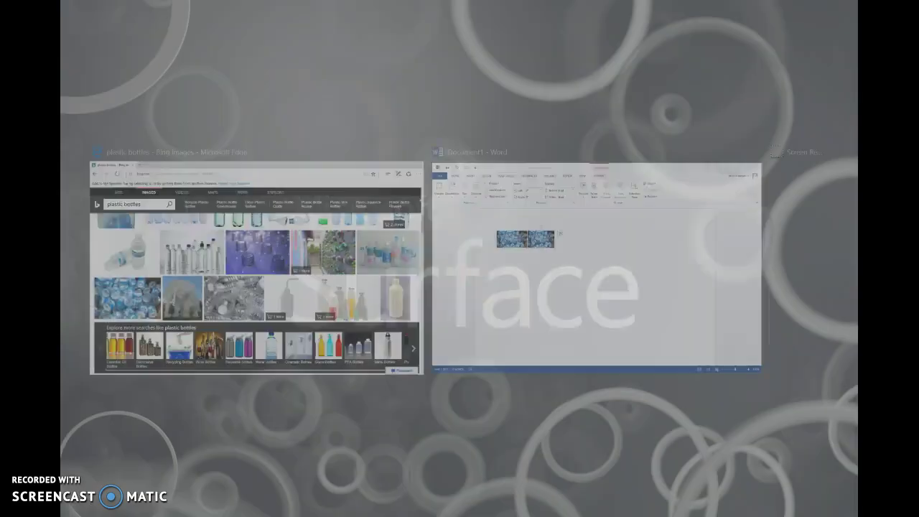
click(555, 294)
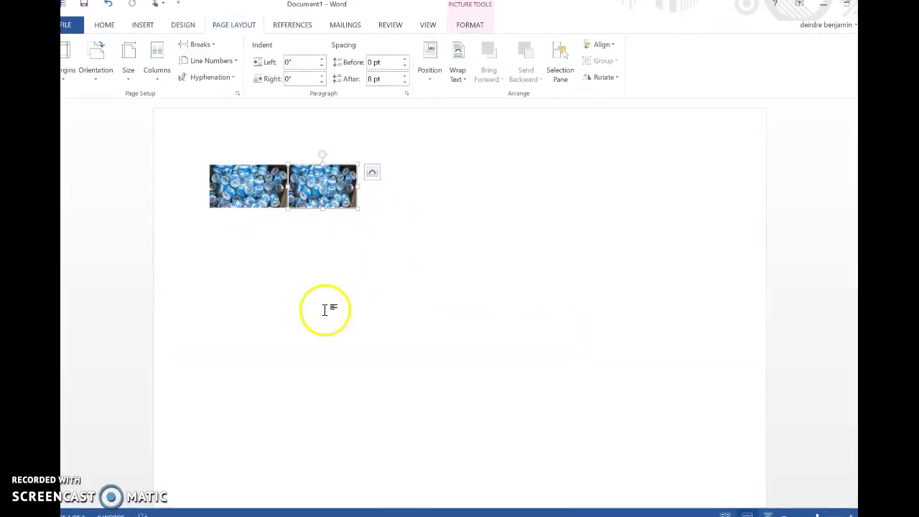
click(146, 26)
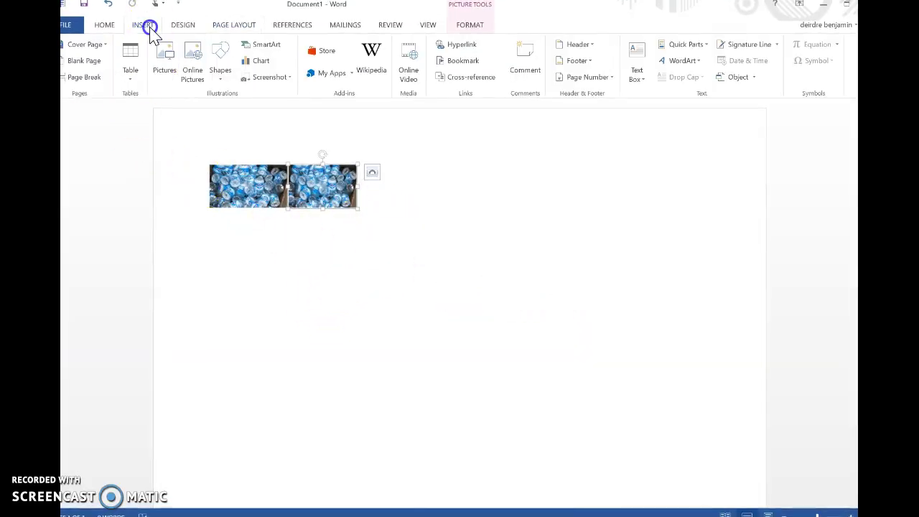
click(164, 56)
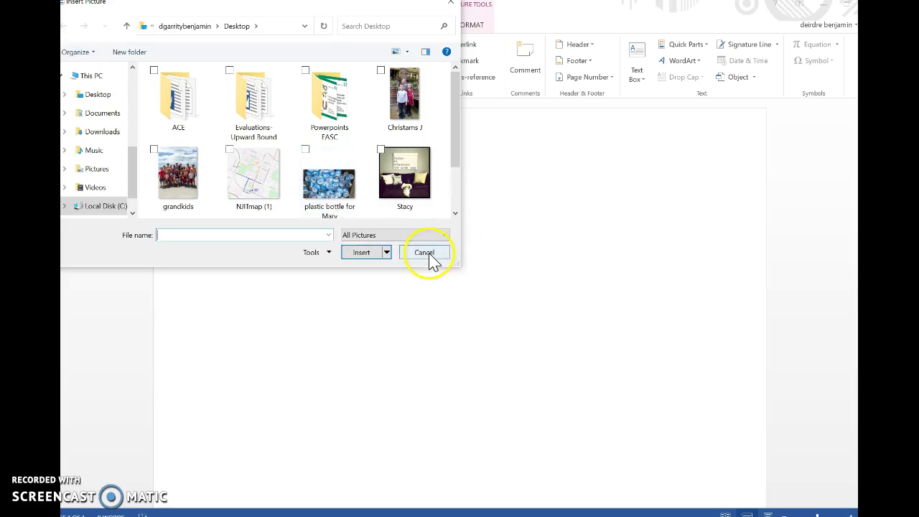
click(346, 195)
click(362, 253)
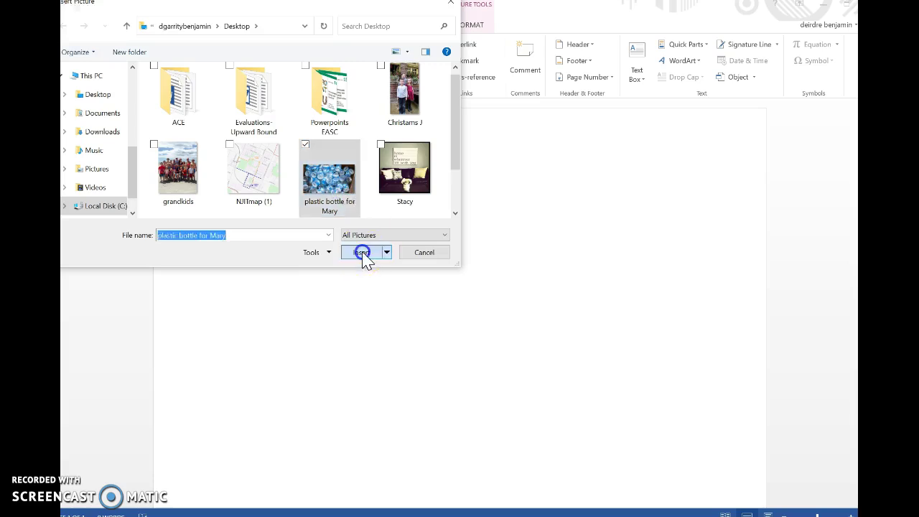
Shrink the inserted photo to 0.78" by 1.39" to match the first picture.
click(459, 258)
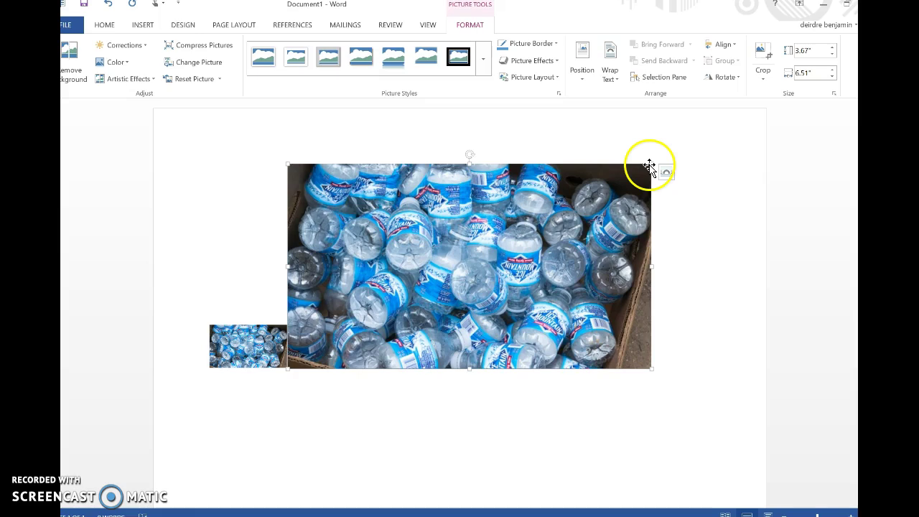
drag(652, 164, 475, 263)
drag(364, 265, 265, 260)
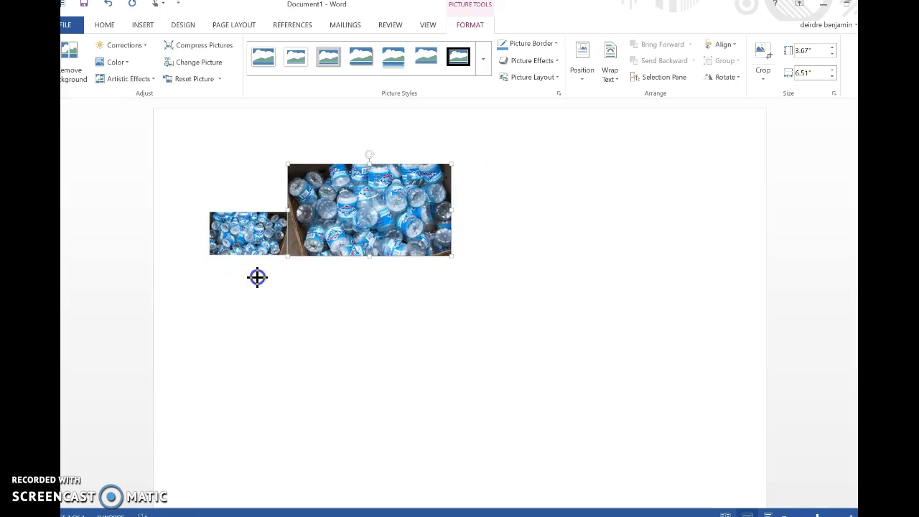
click(288, 261)
drag(293, 250, 376, 201)
click(379, 283)
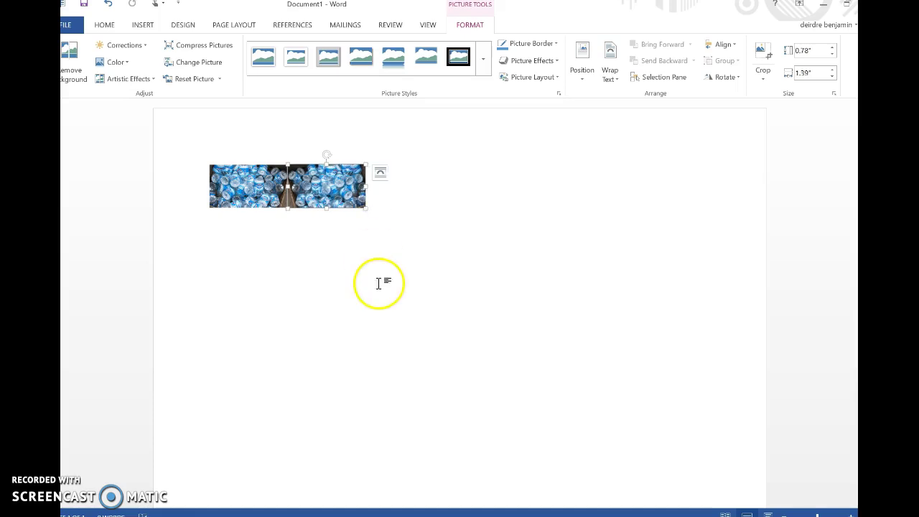
click(338, 189)
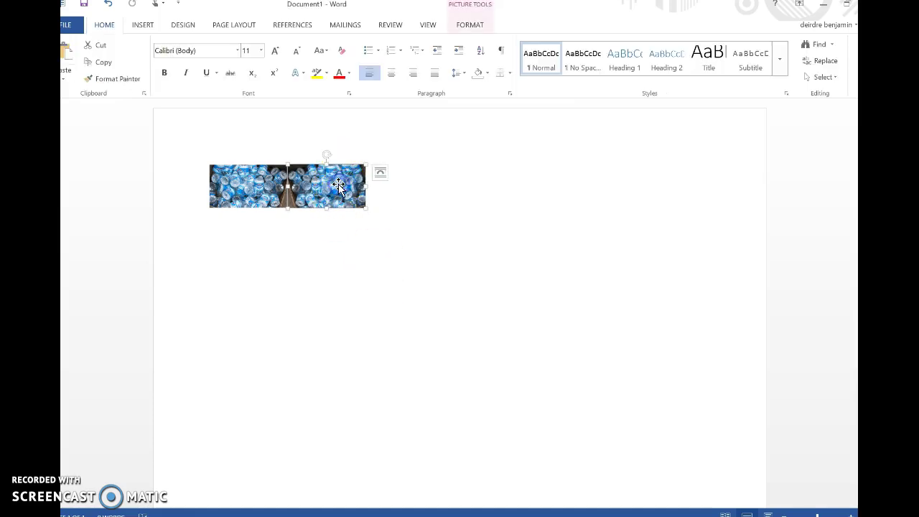
Copy the bottle photo and paste two more copies beside it to make four in a row.
right_click(339, 186)
click(360, 204)
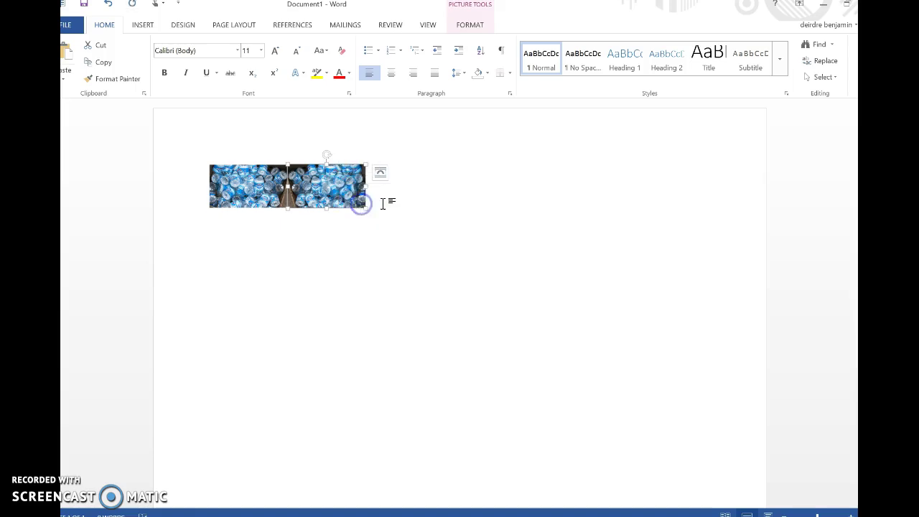
right_click(387, 204)
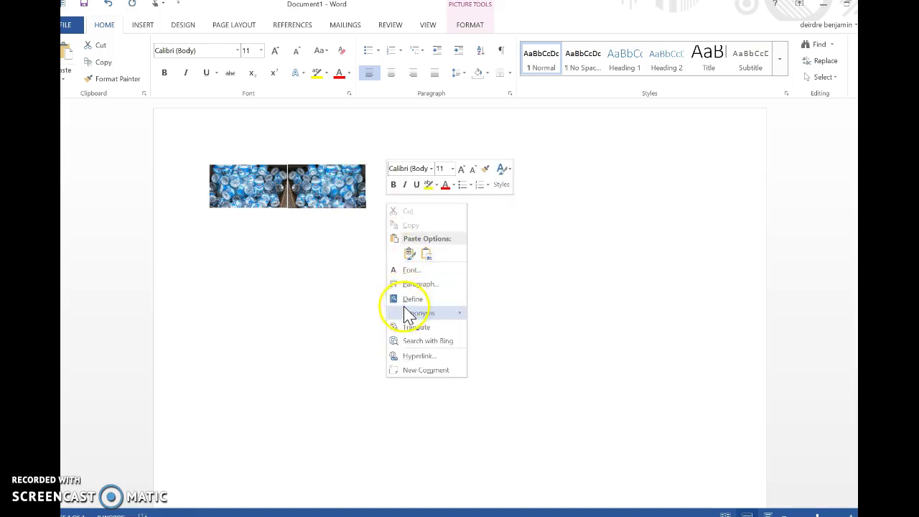
click(409, 253)
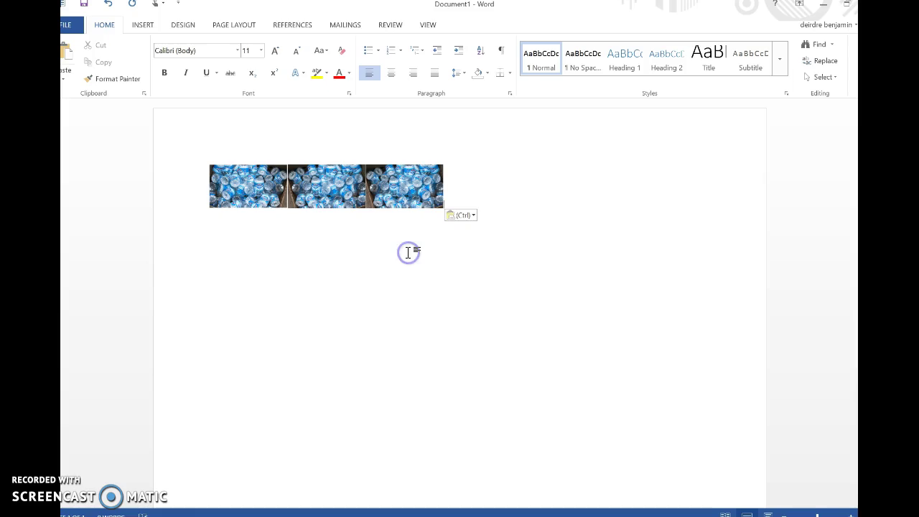
right_click(471, 191)
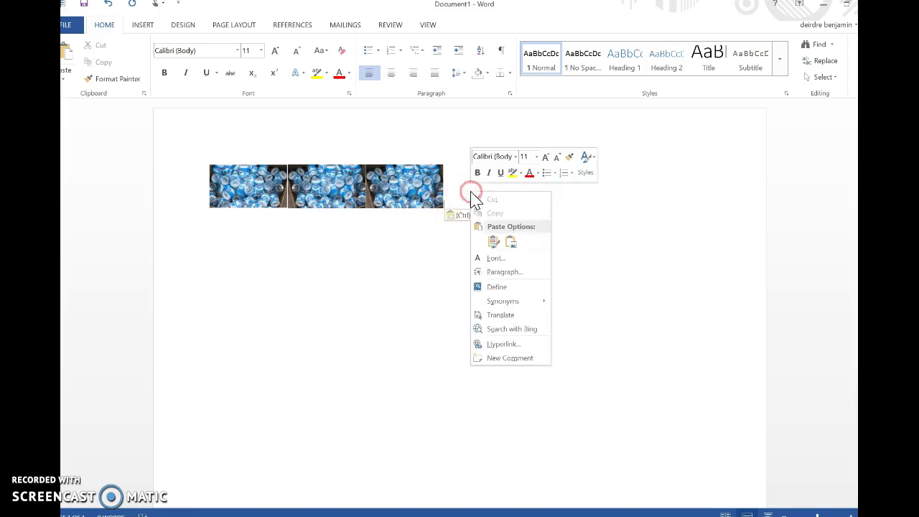
click(493, 242)
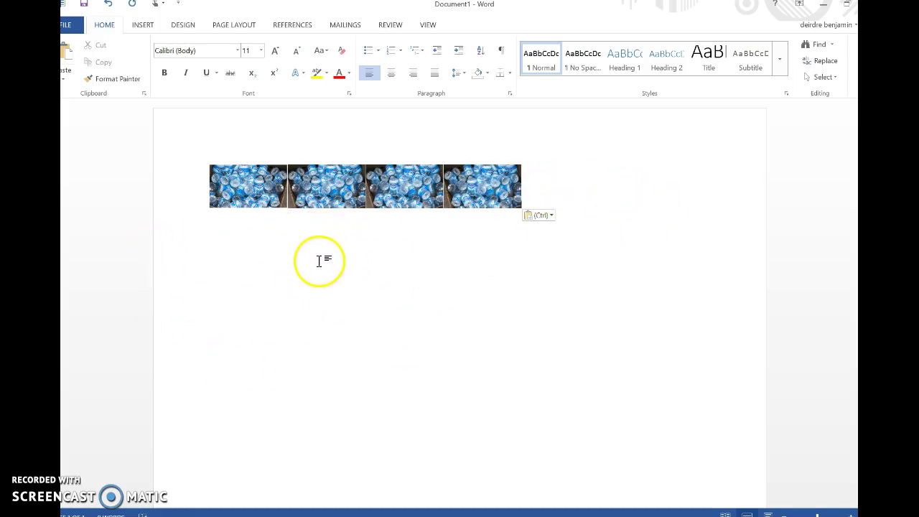
click(320, 211)
click(283, 220)
click(312, 214)
click(280, 223)
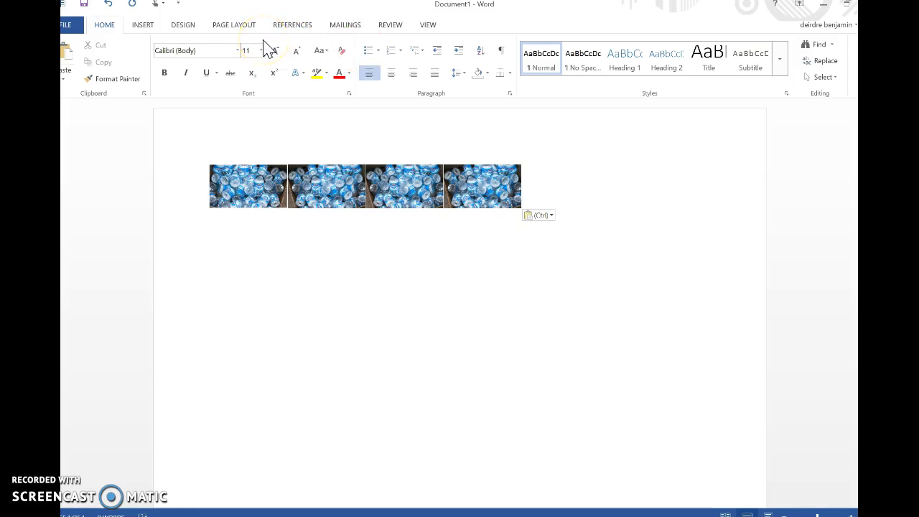
Insert the Facet Sidebar (Left) text box from the Text Box gallery beside the first photo.
click(227, 144)
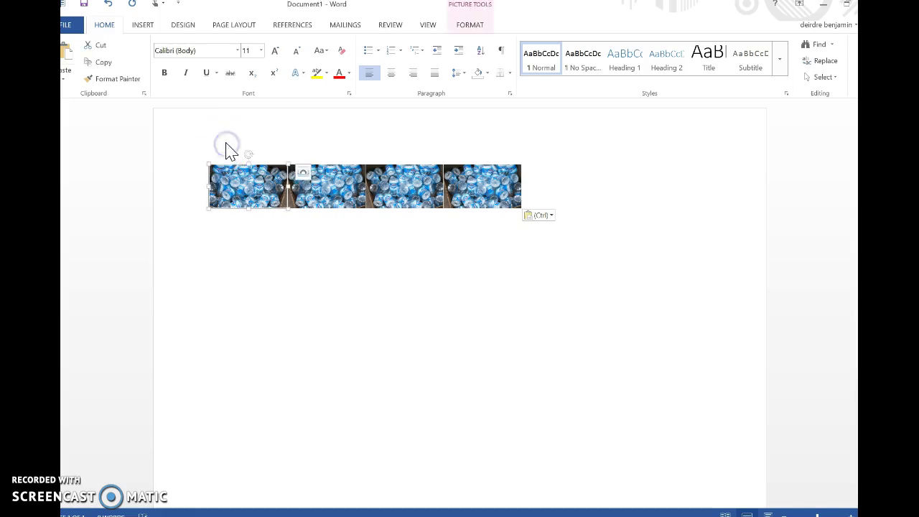
click(141, 25)
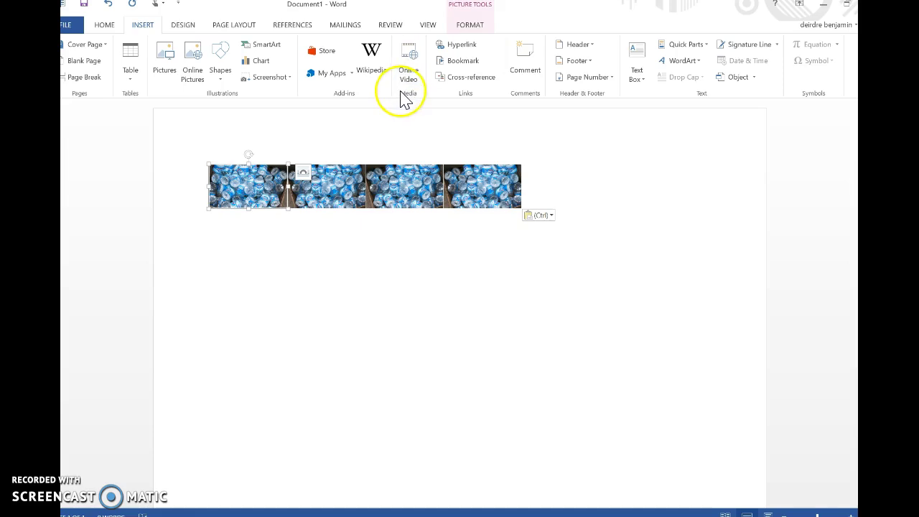
click(642, 81)
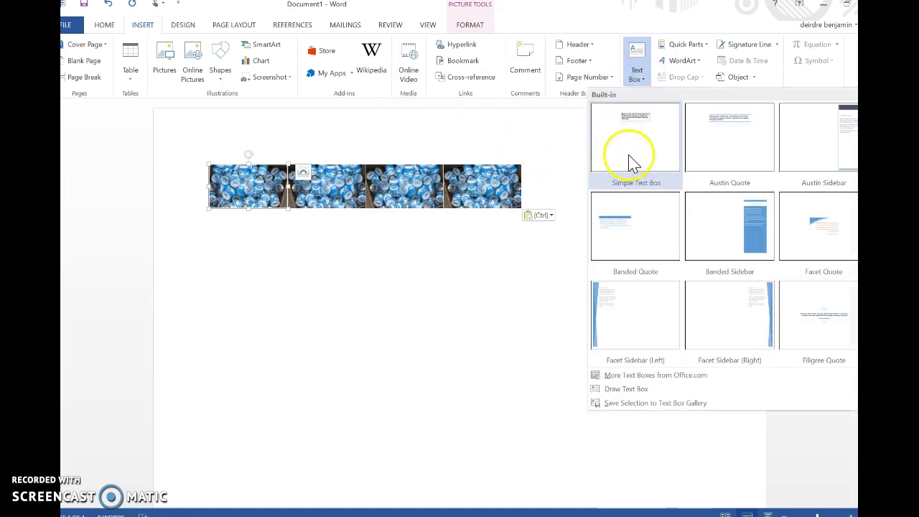
click(627, 328)
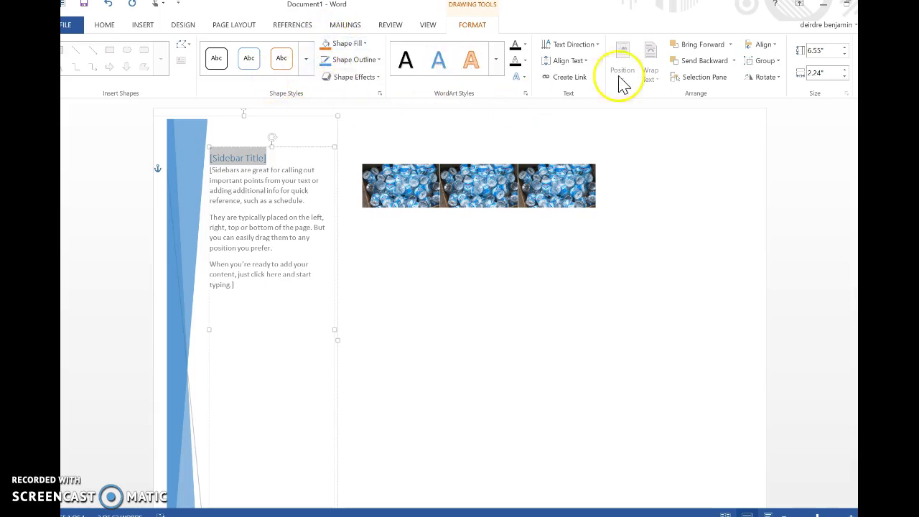
Replace the sidebar placeholder with 'This image represents 1500 plastic bottles thrown away each second in the US.'.
double_click(351, 139)
click(277, 179)
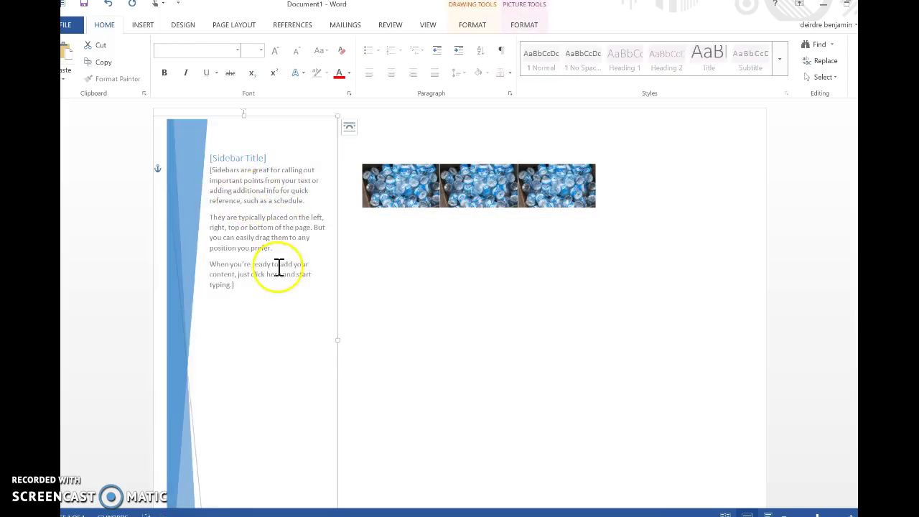
click(241, 183)
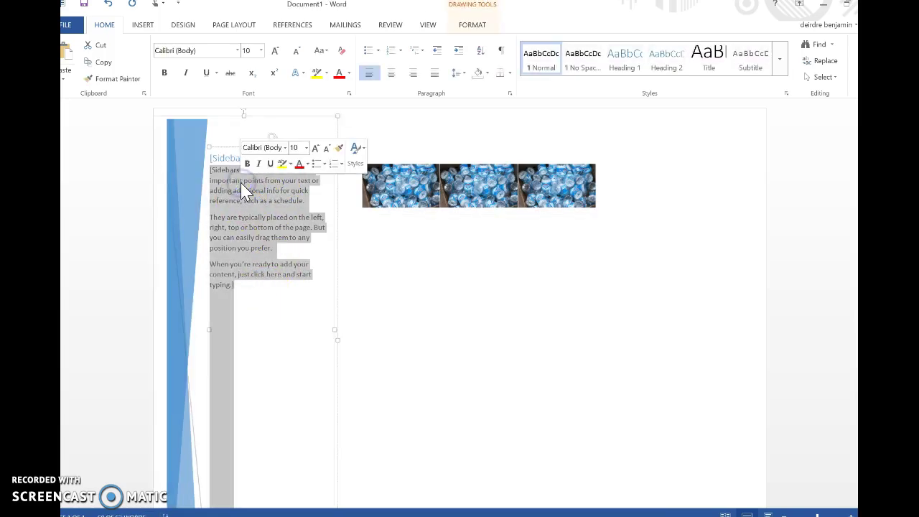
text(This)
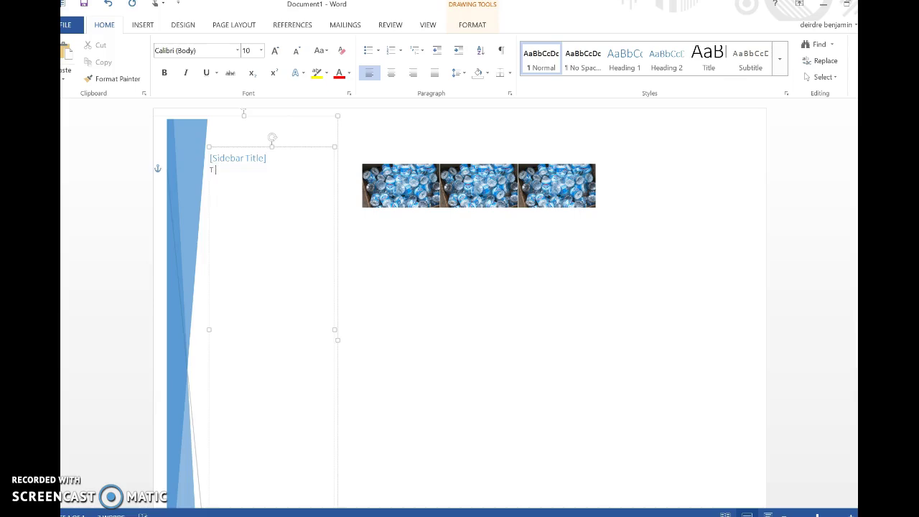
key(BackSpace)
key(BackSpace)
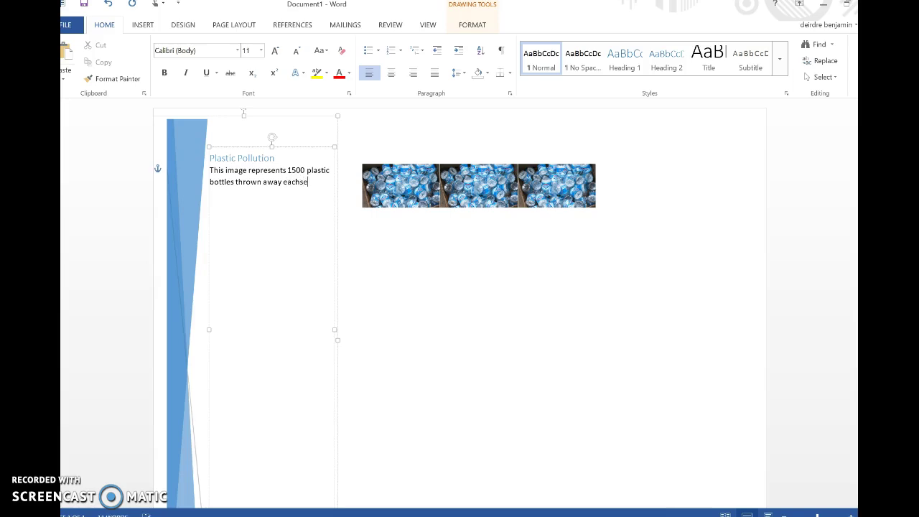
text(n the US>)
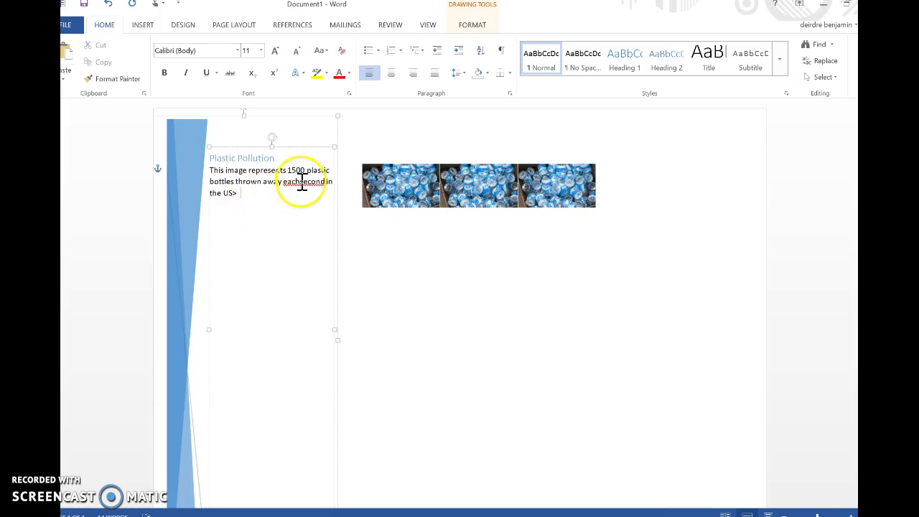
click(302, 184)
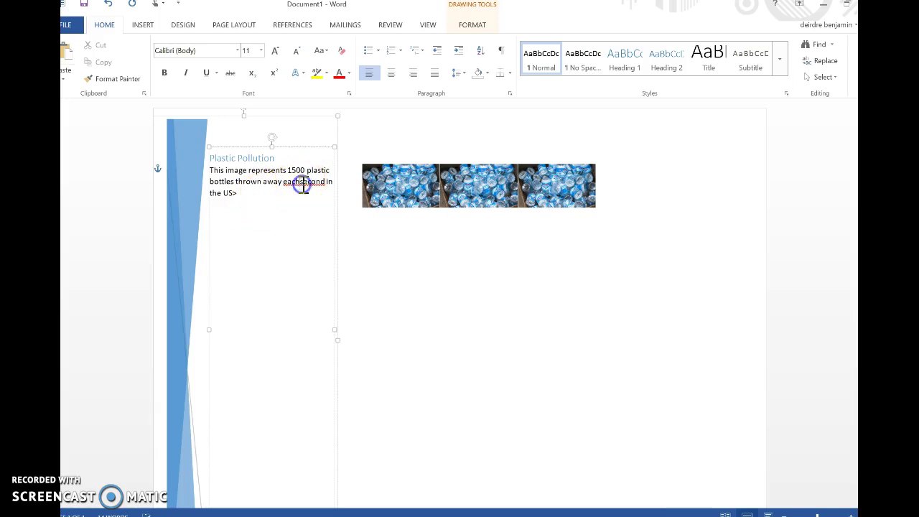
click(268, 201)
key(BackSpace)
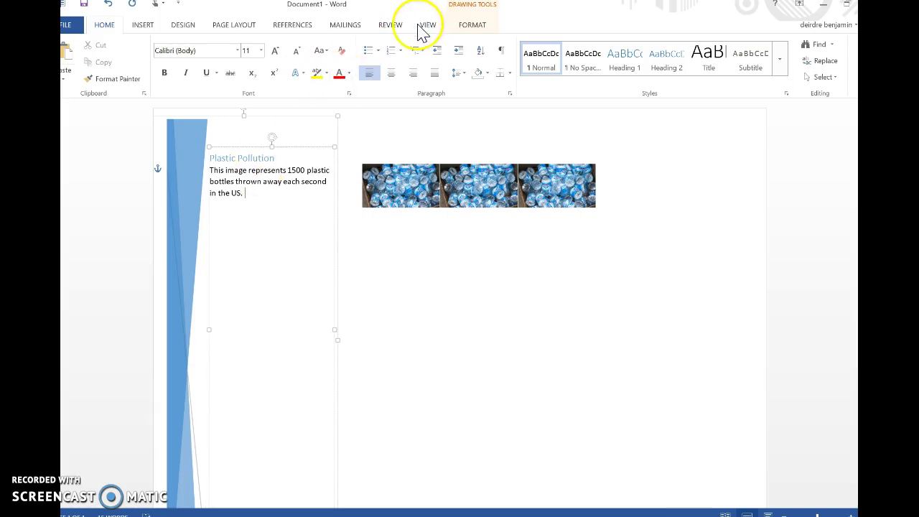
Set the Page Color on the Design tab to the light blue theme swatch.
click(708, 226)
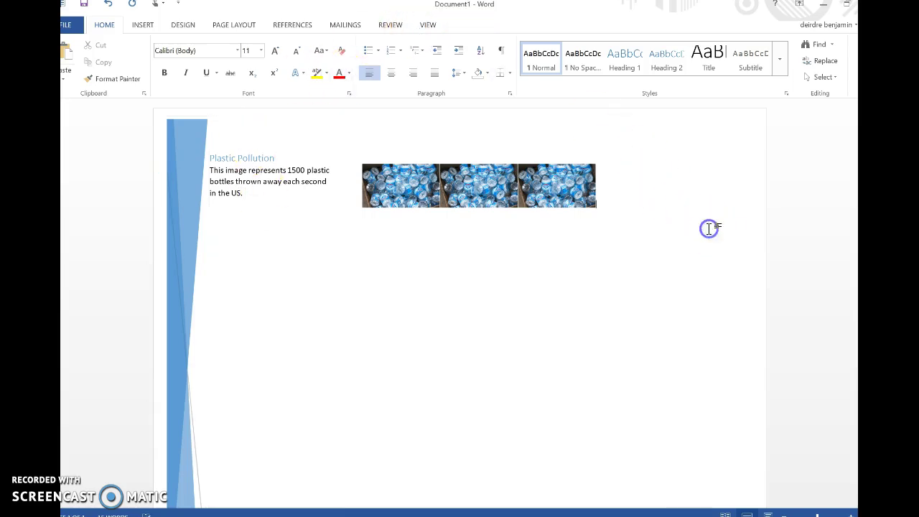
click(229, 27)
click(189, 26)
click(794, 64)
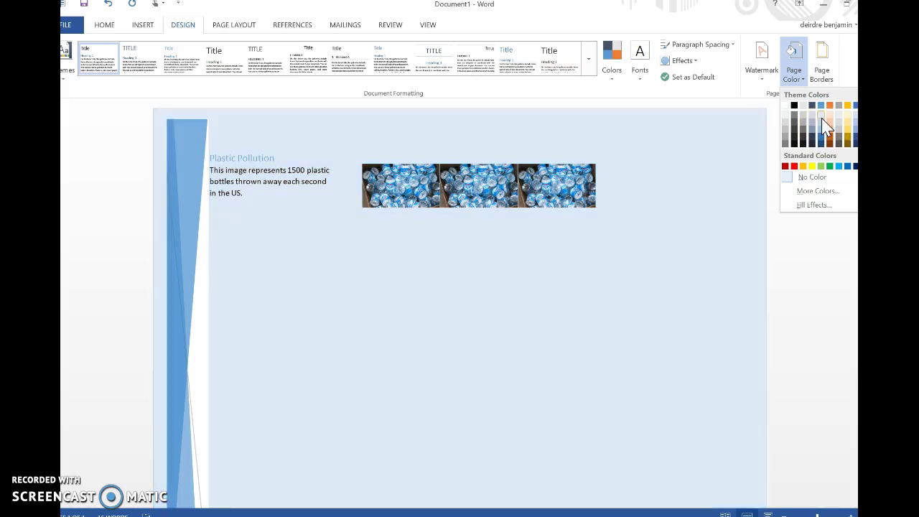
click(823, 121)
click(668, 246)
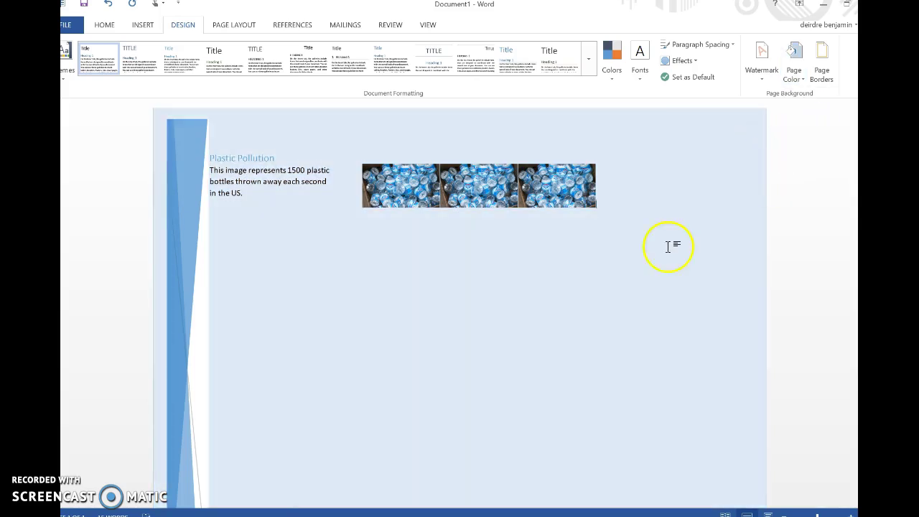
Paste another copy of the bottle photo after the third picture.
click(558, 197)
right_click(558, 197)
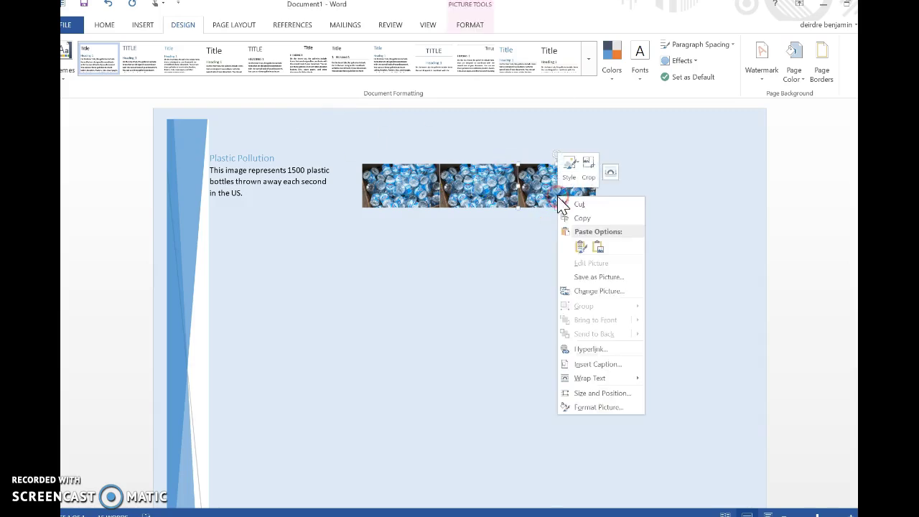
click(580, 248)
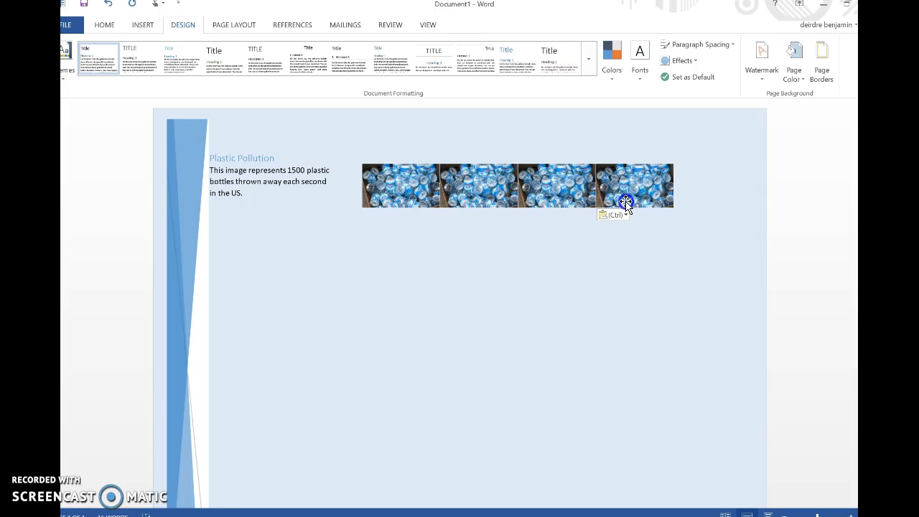
Rotate the fourth photo about 60° clockwise and tilt the third photo diagonally.
click(625, 204)
drag(635, 152, 598, 232)
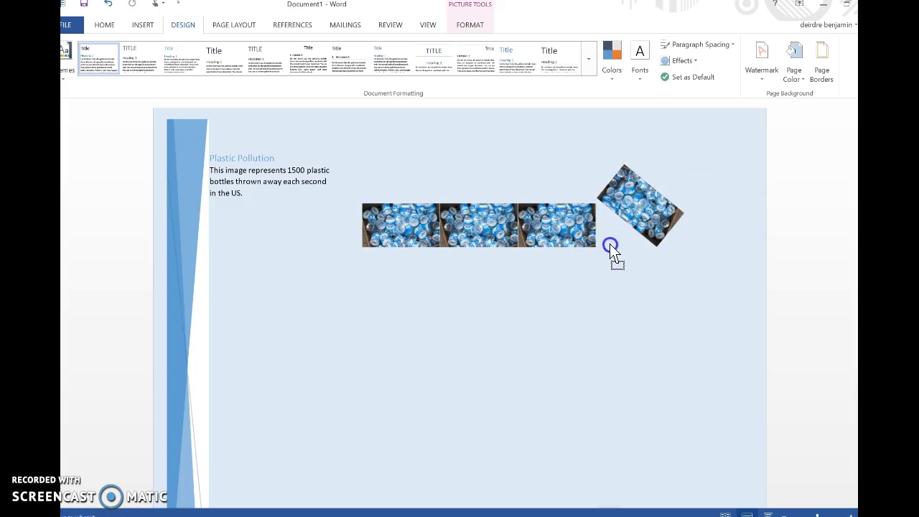
click(584, 237)
drag(558, 193, 585, 185)
click(632, 210)
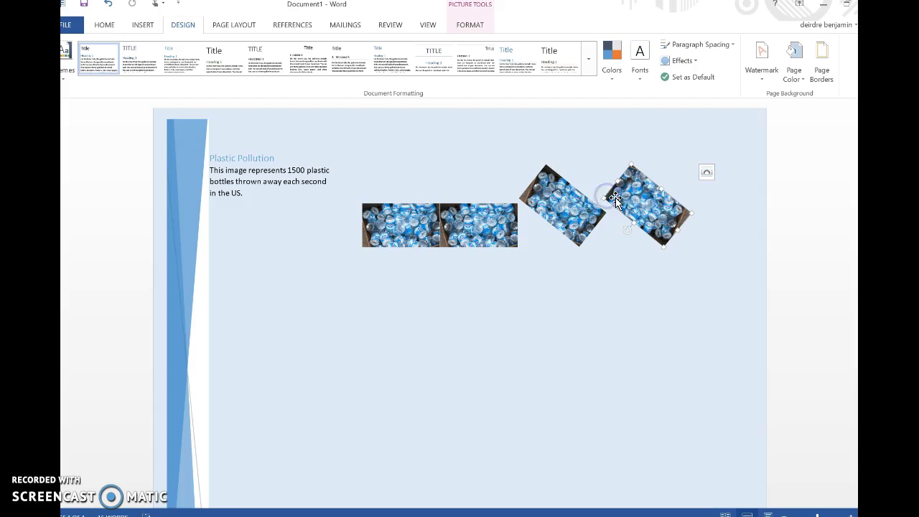
click(630, 199)
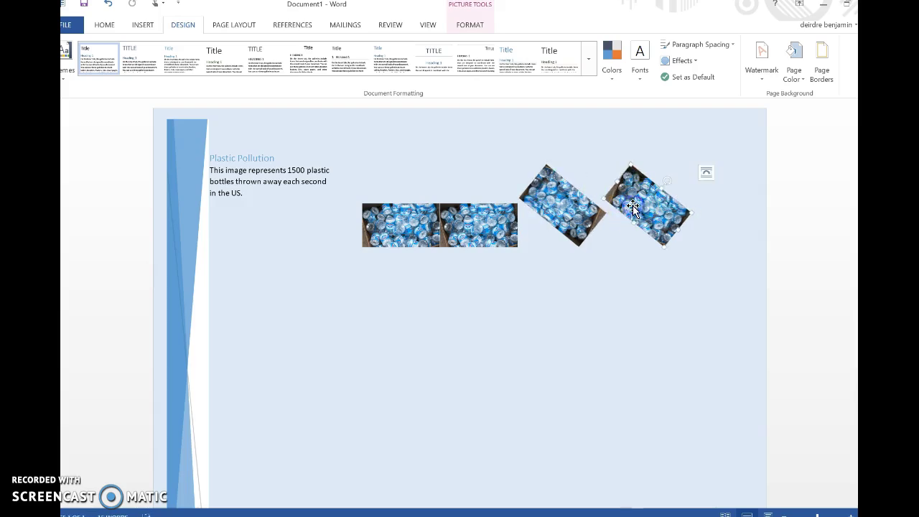
click(585, 233)
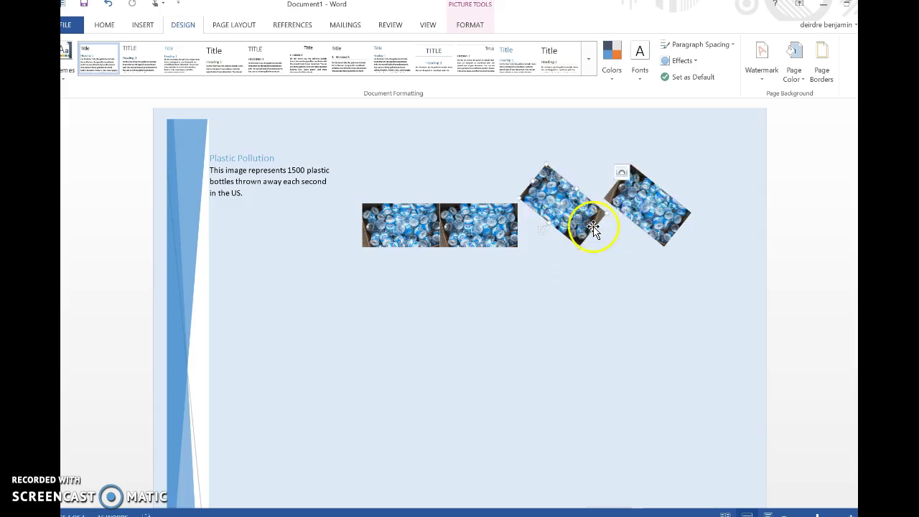
click(592, 216)
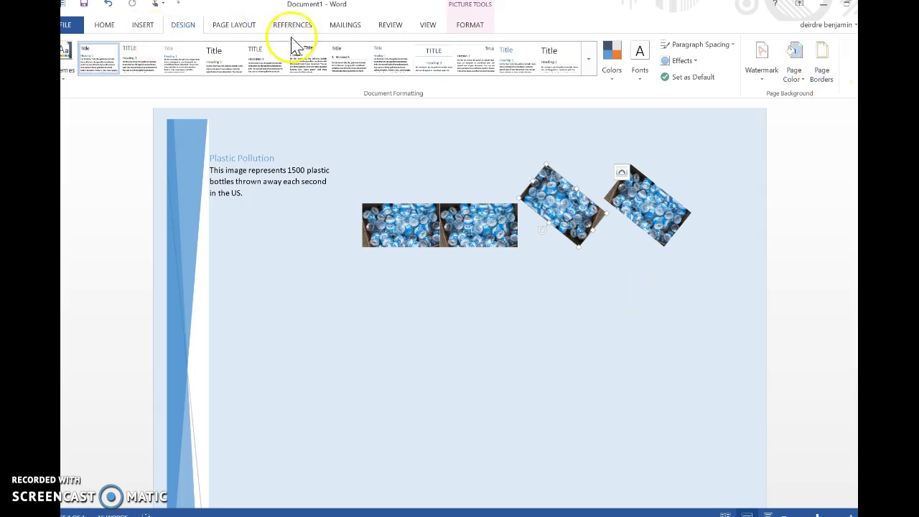
click(824, 66)
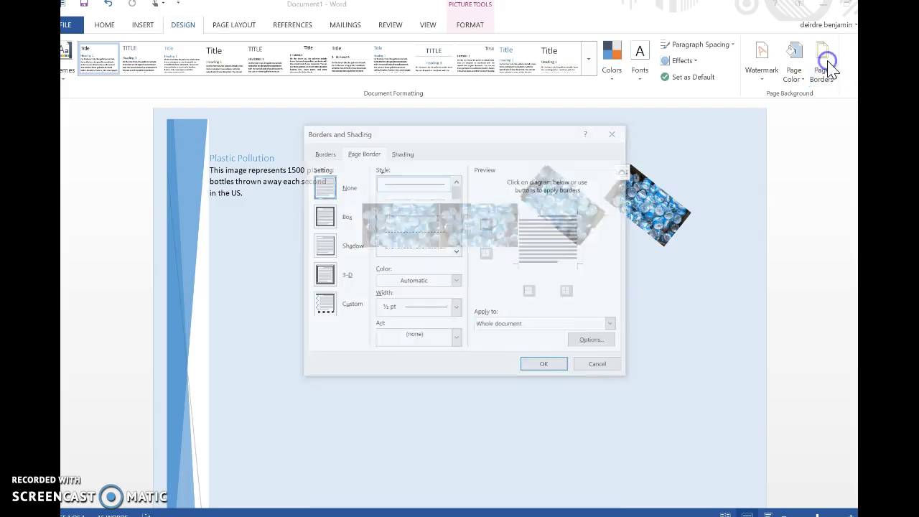
click(324, 284)
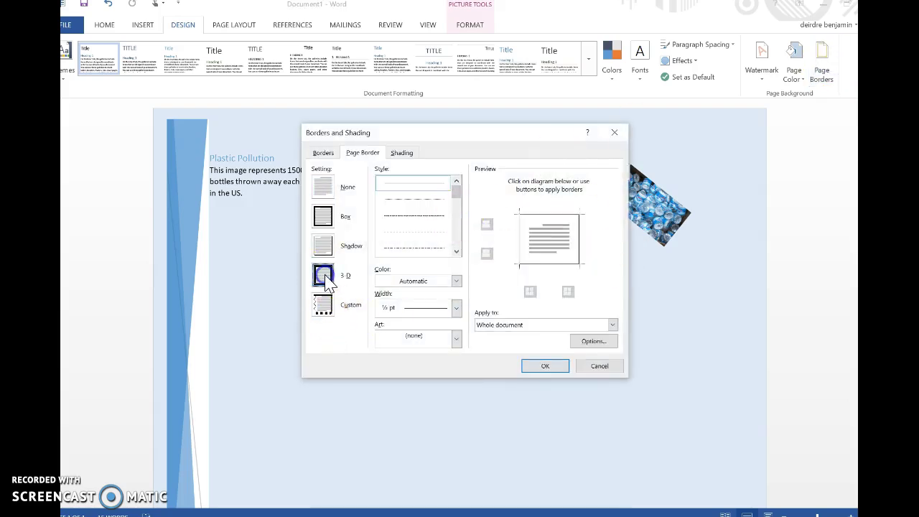
click(544, 263)
click(579, 252)
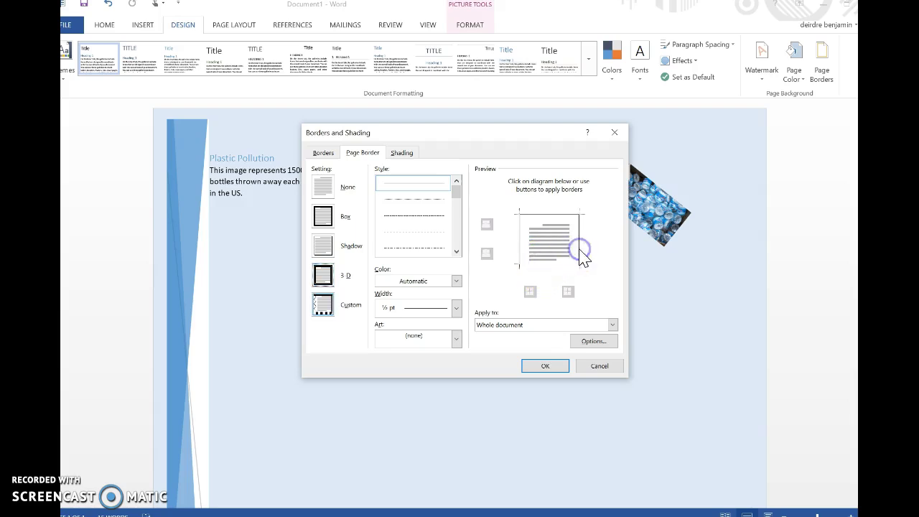
click(551, 267)
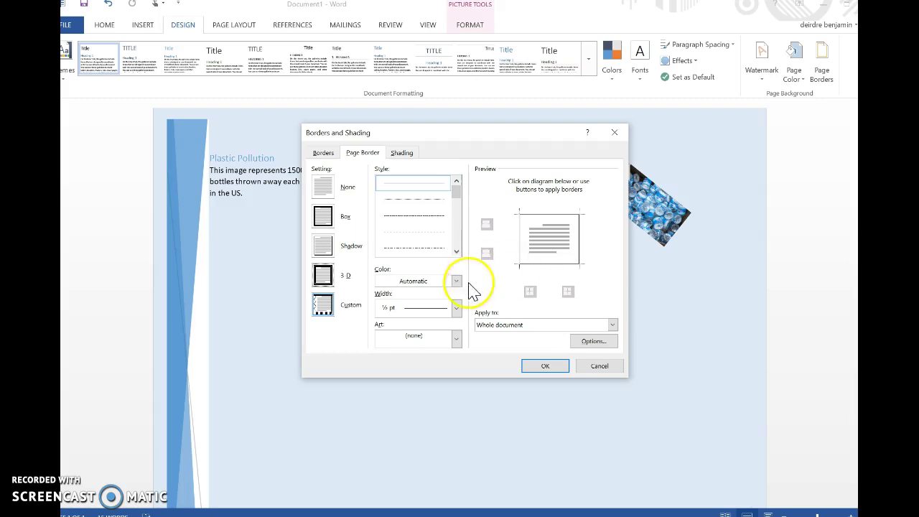
click(456, 347)
click(457, 347)
click(456, 309)
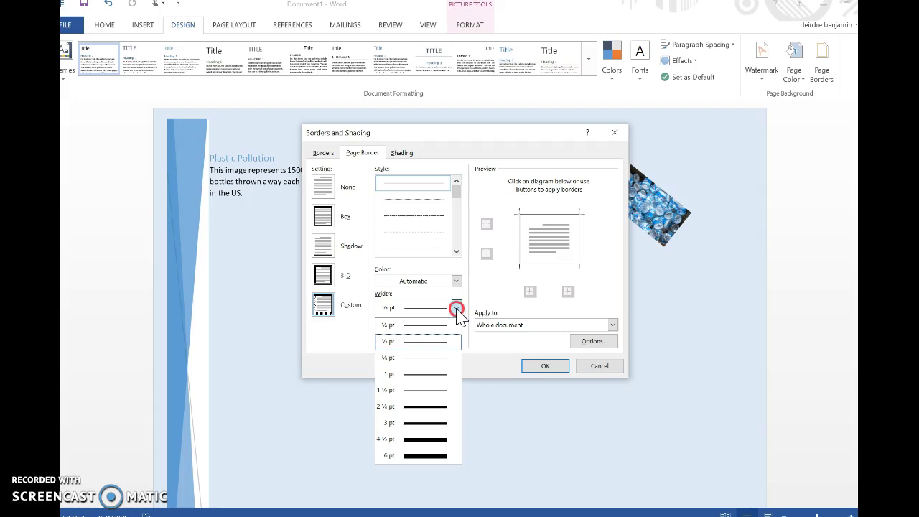
click(426, 422)
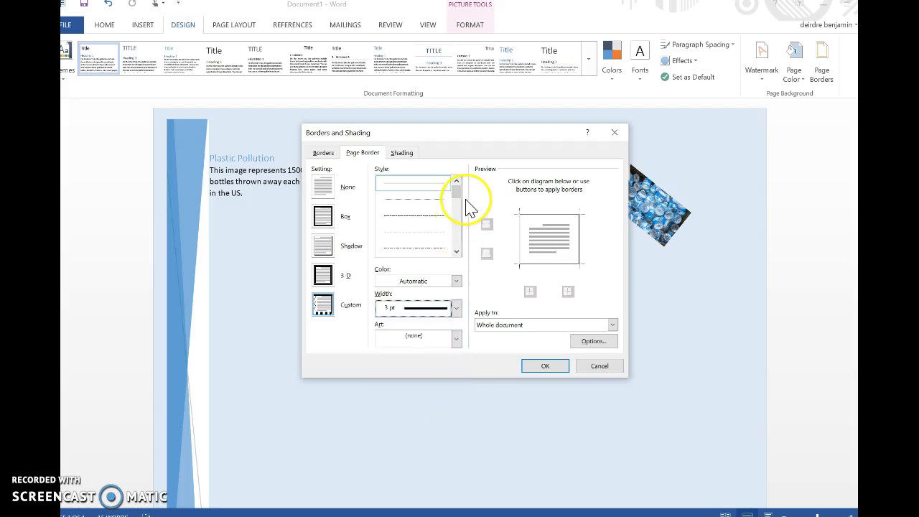
click(402, 154)
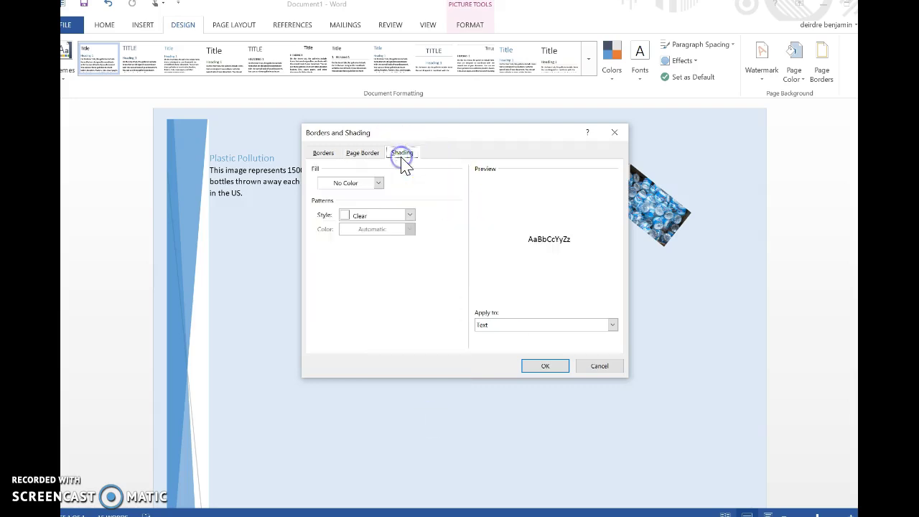
click(324, 153)
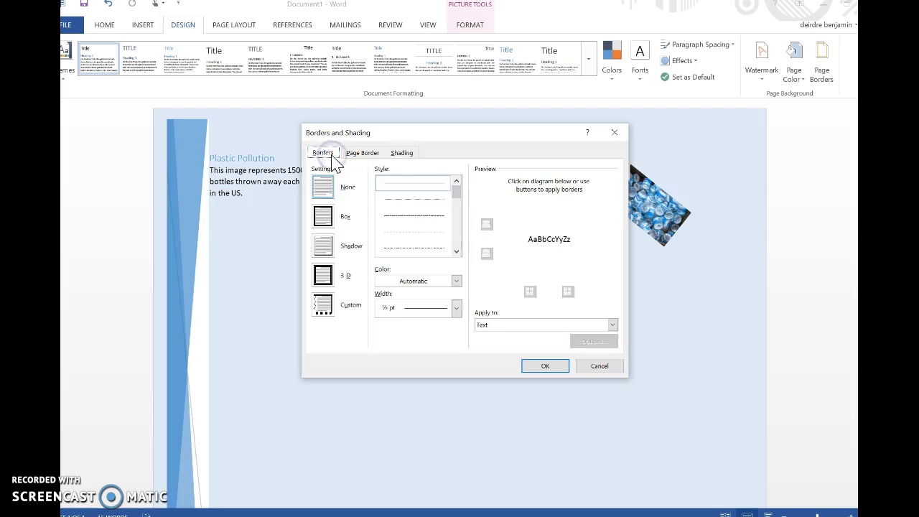
click(597, 367)
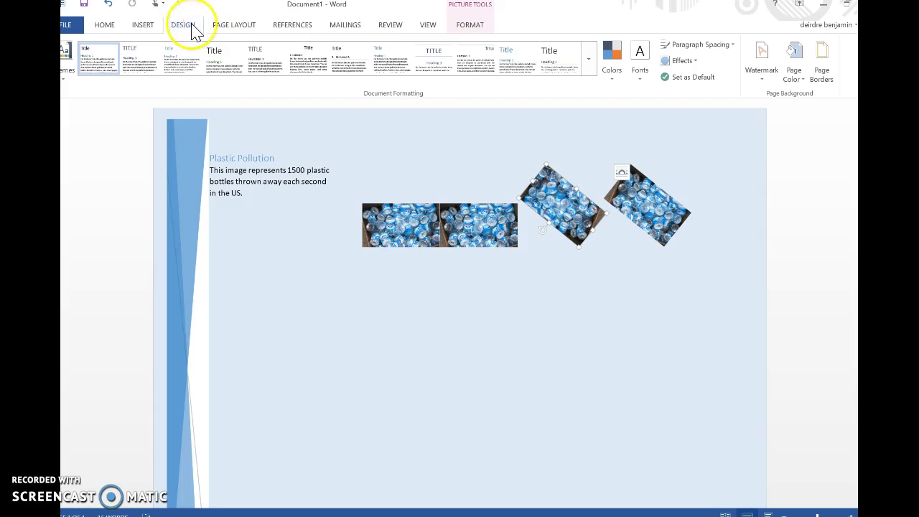
click(143, 27)
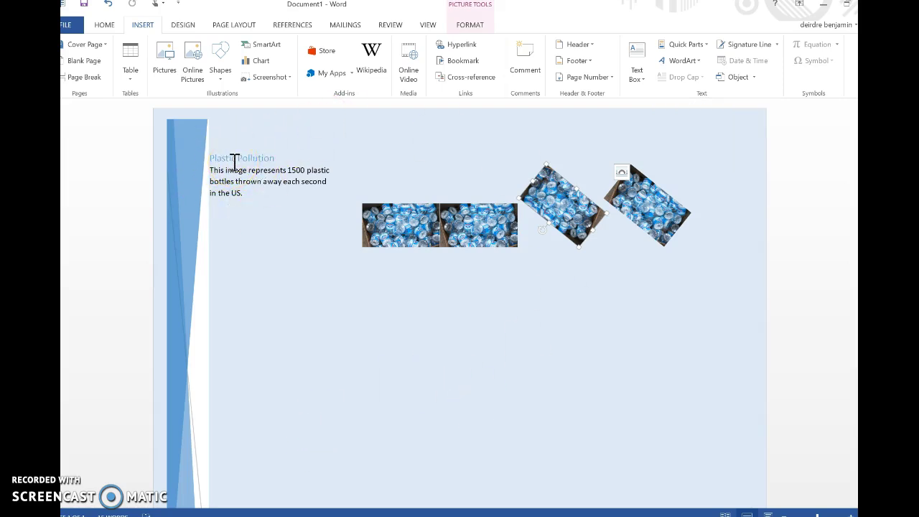
click(228, 84)
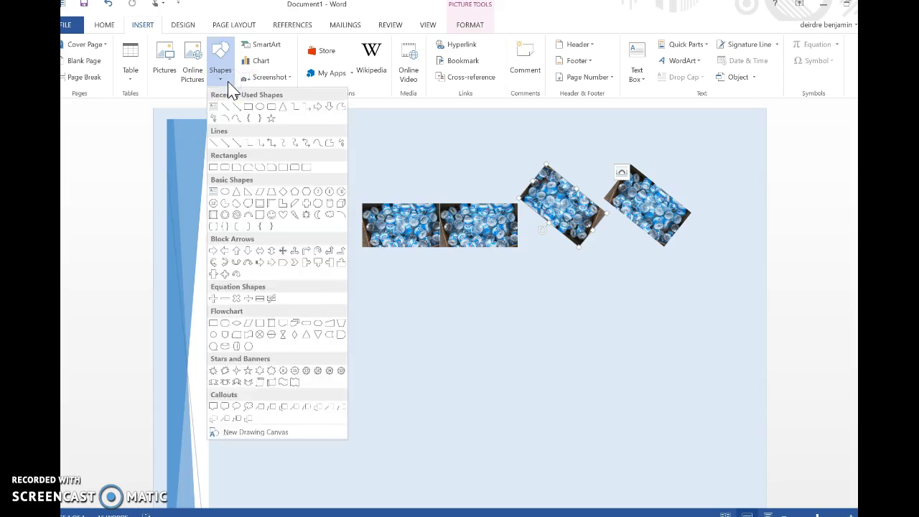
click(229, 85)
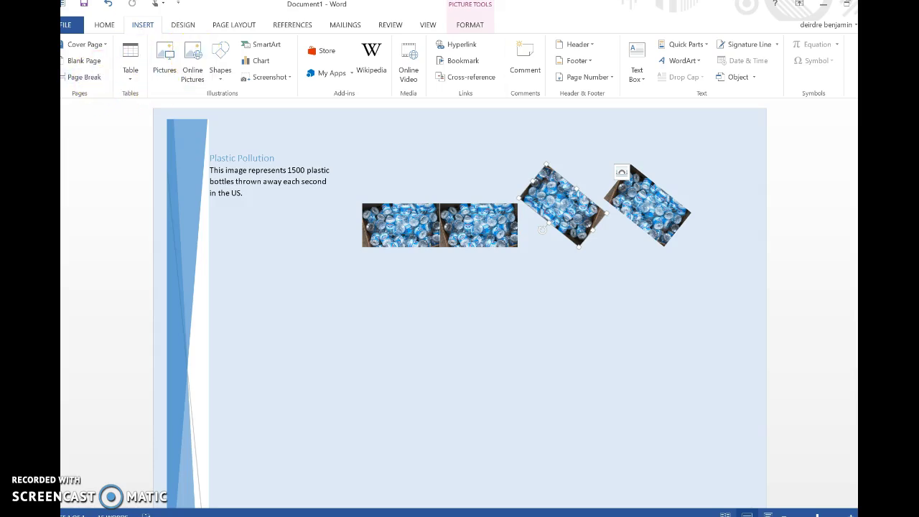
click(189, 26)
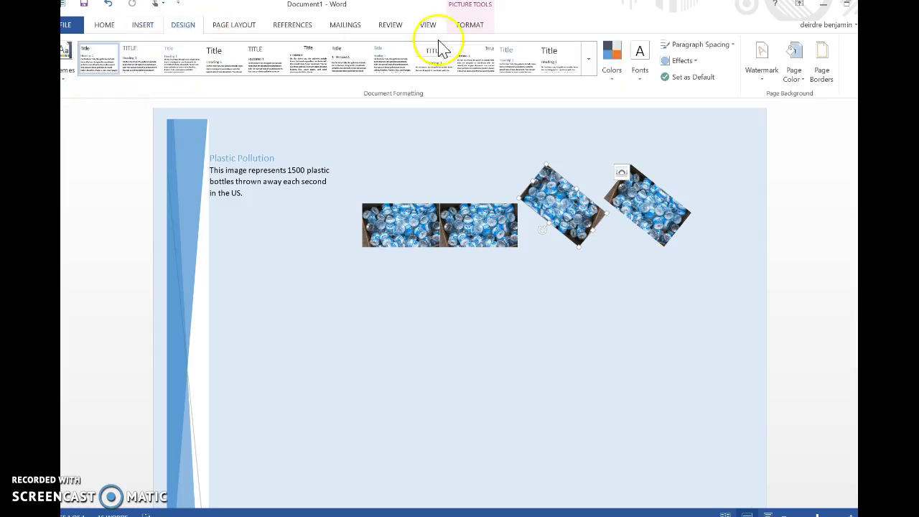
click(590, 70)
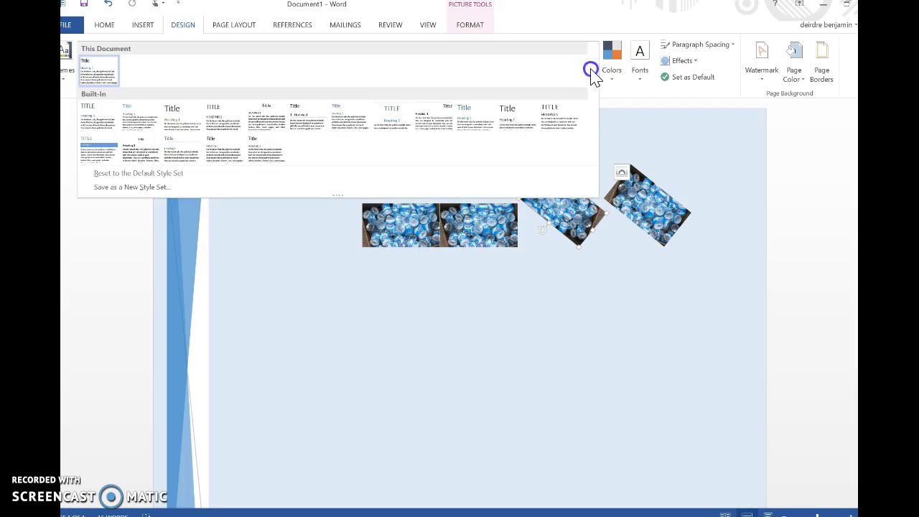
click(667, 144)
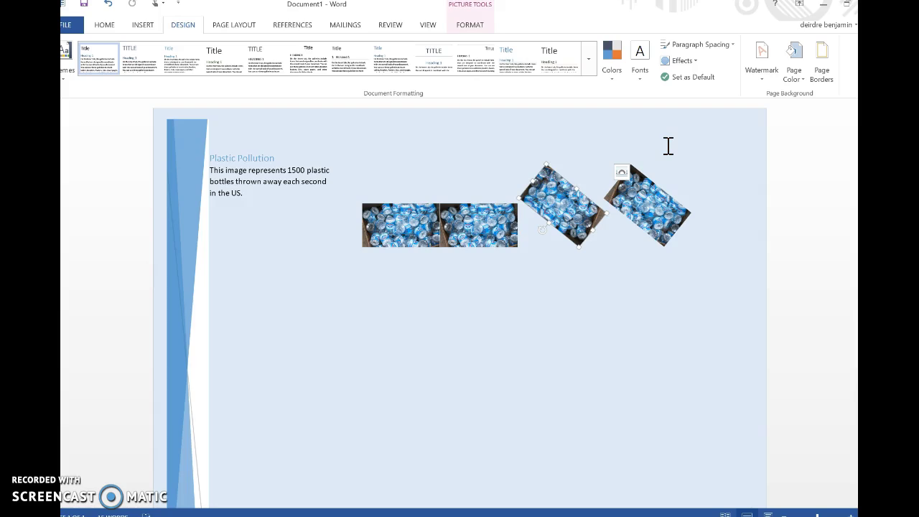
Rotate the third and fourth photos back so they sit level with the first two.
click(397, 216)
click(501, 232)
click(431, 222)
click(577, 195)
drag(529, 242, 562, 337)
click(638, 217)
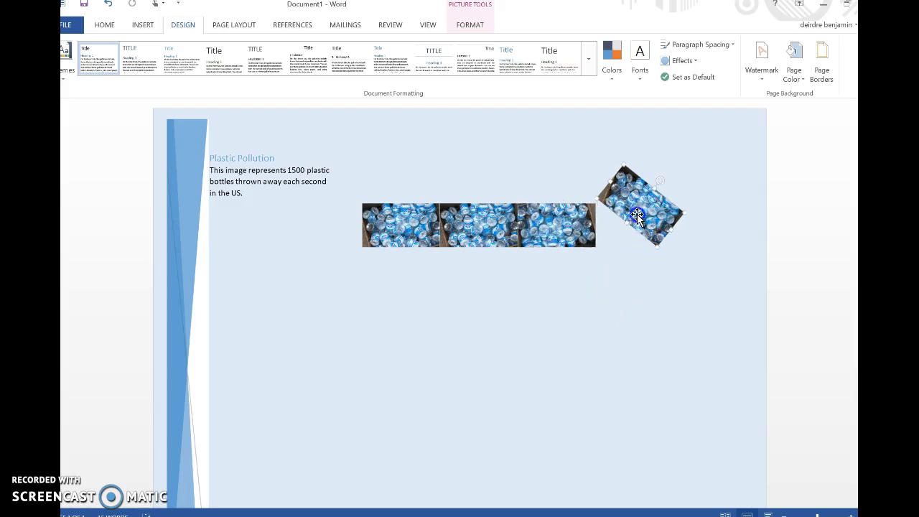
drag(646, 184, 637, 254)
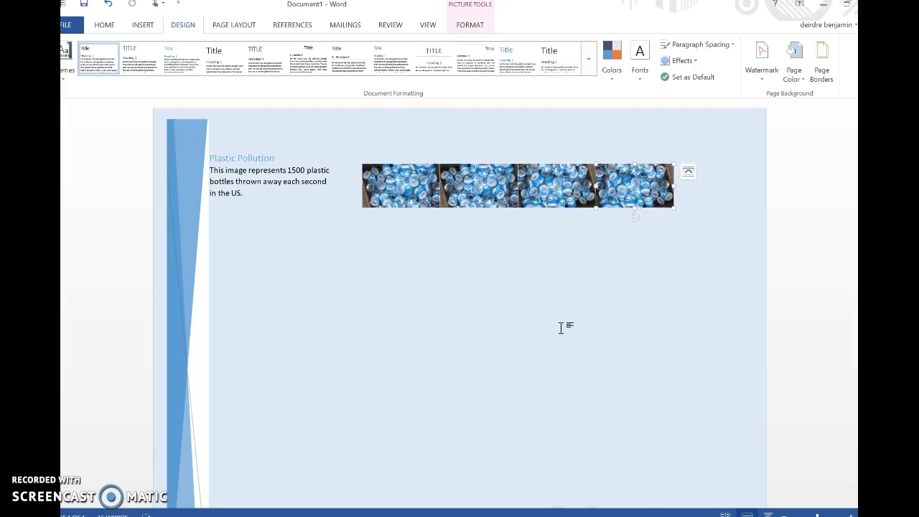